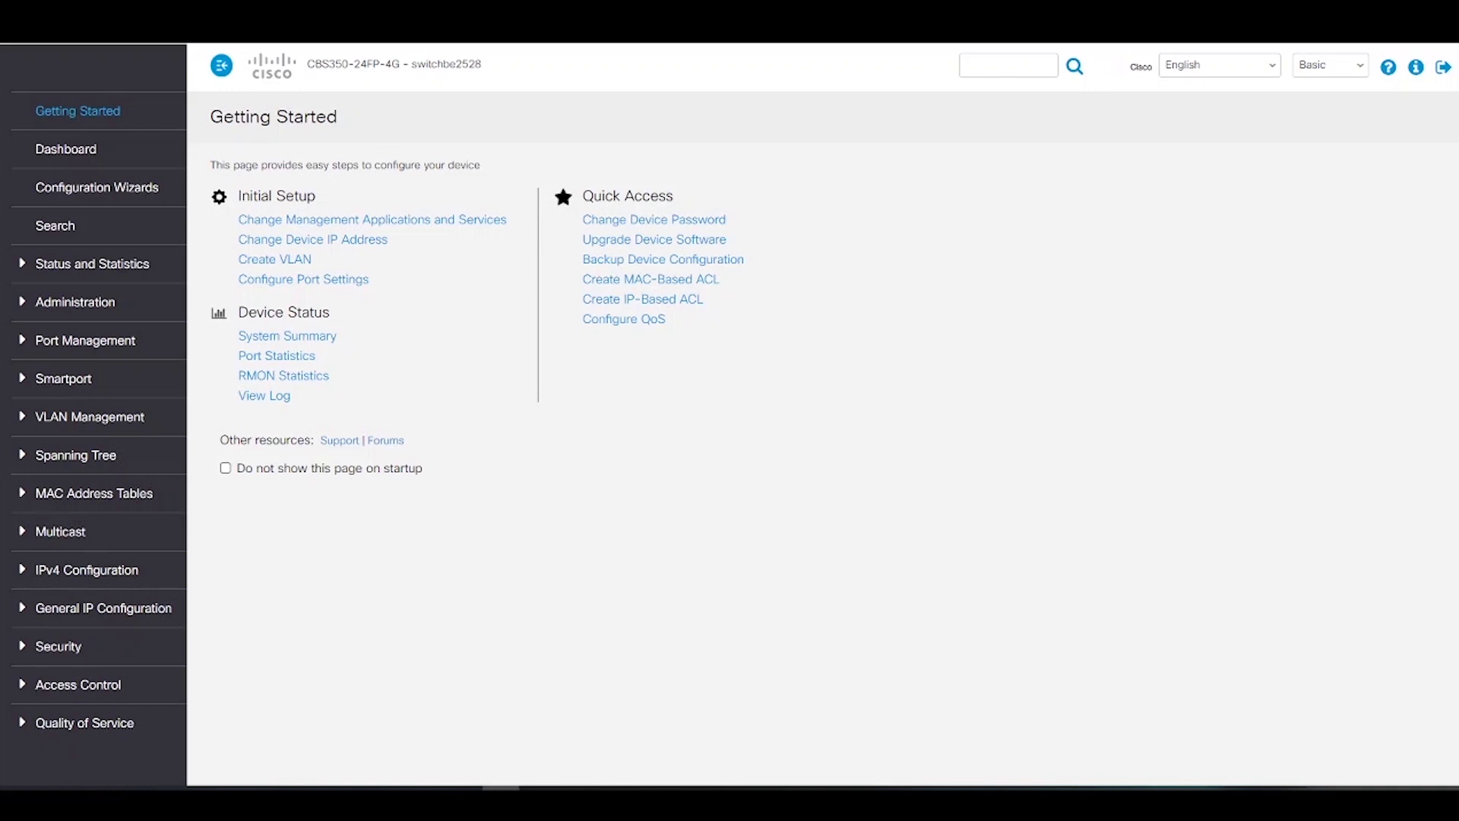
Go to VLAN Management > VLAN Settings, where only the default VLAN 1 is listed.
{"action": "left_click", "coordinate": [105, 422]}
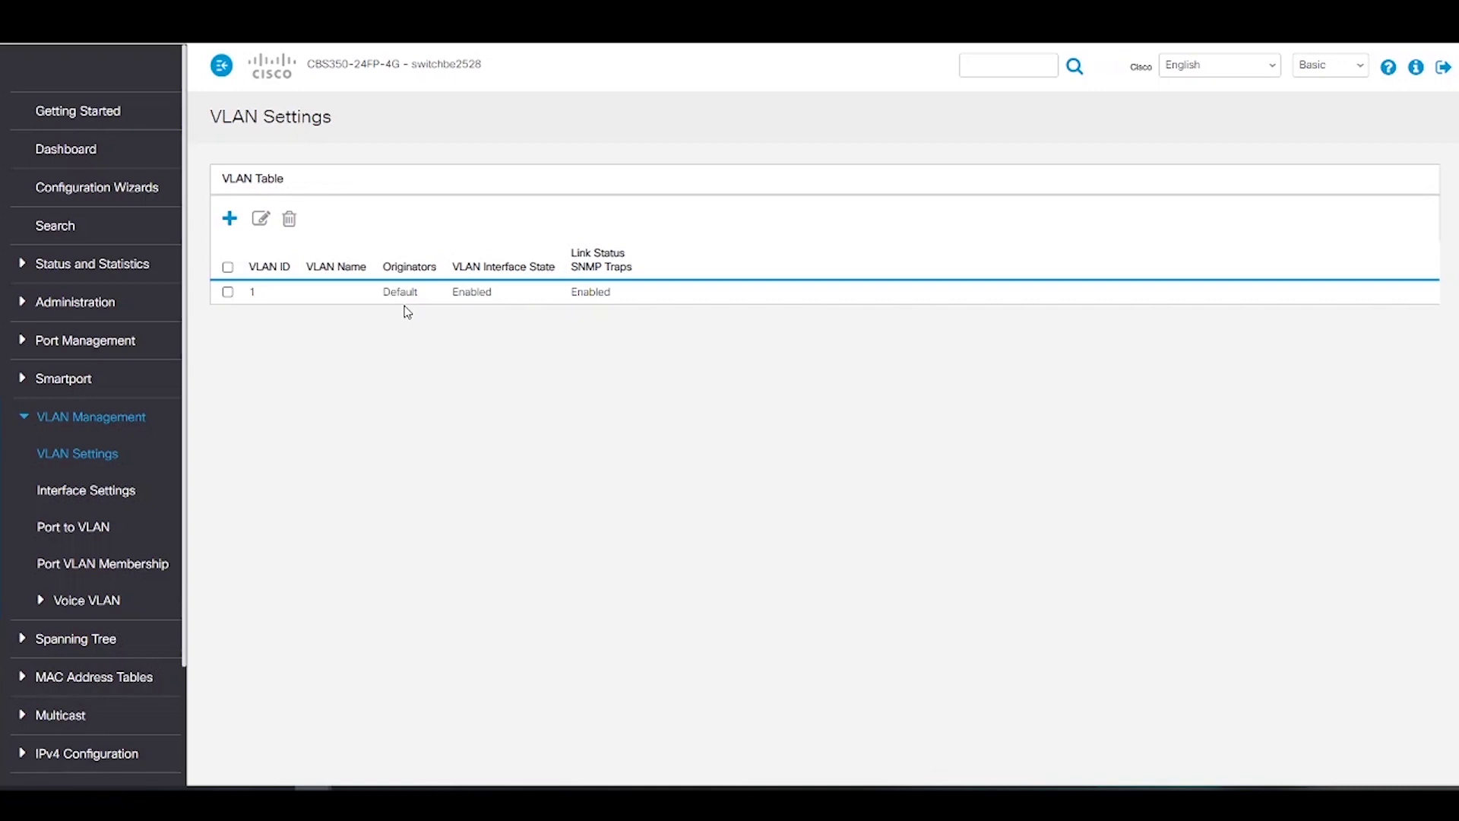
Add VLAN 10 named Sales.
{"action": "left_click", "coordinate": [229, 219]}
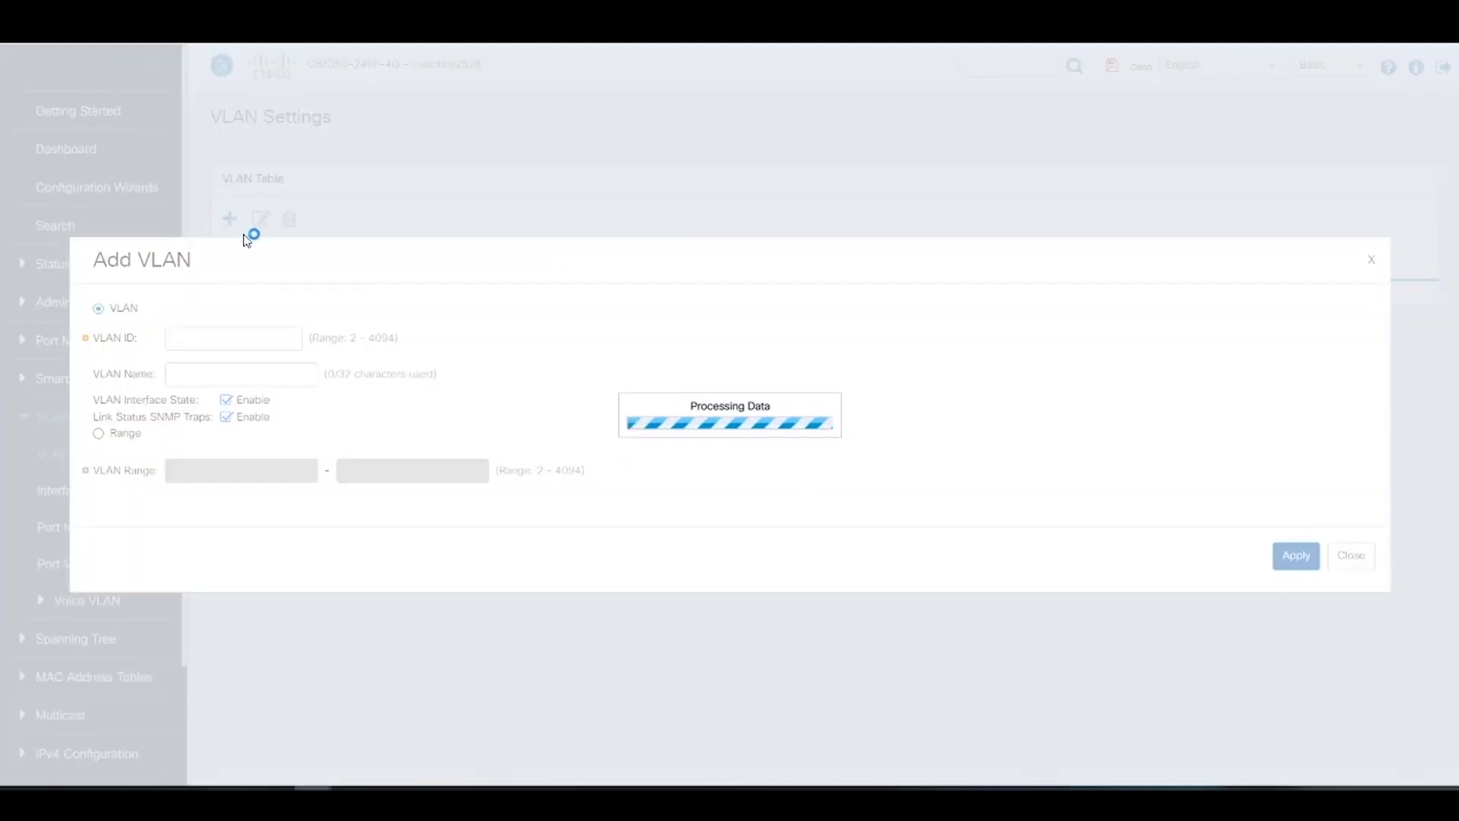
{"action": "left_click", "coordinate": [221, 340]}
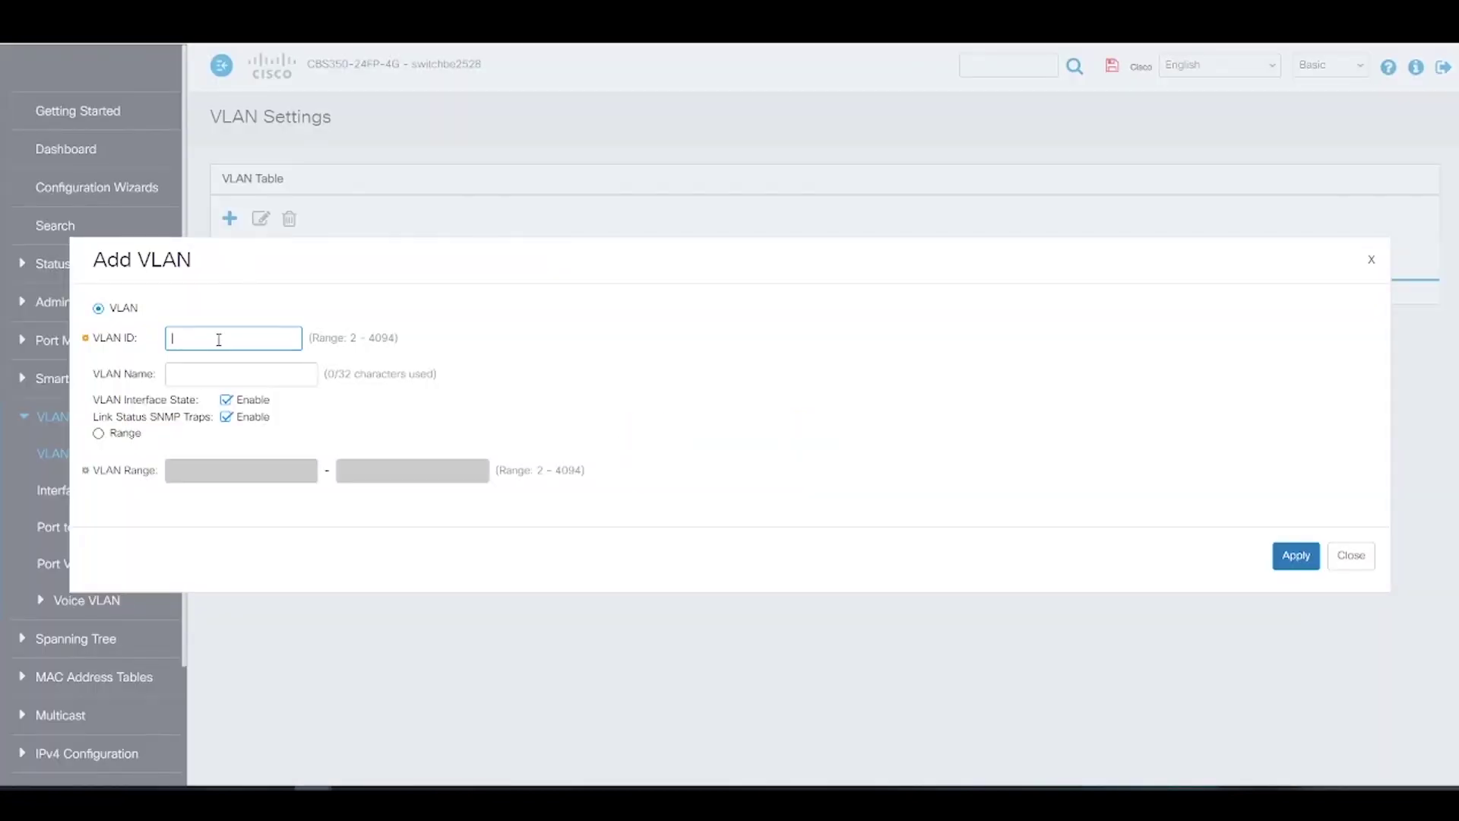
{"action": "type", "text": "10"}
{"action": "left_click", "coordinate": [219, 384]}
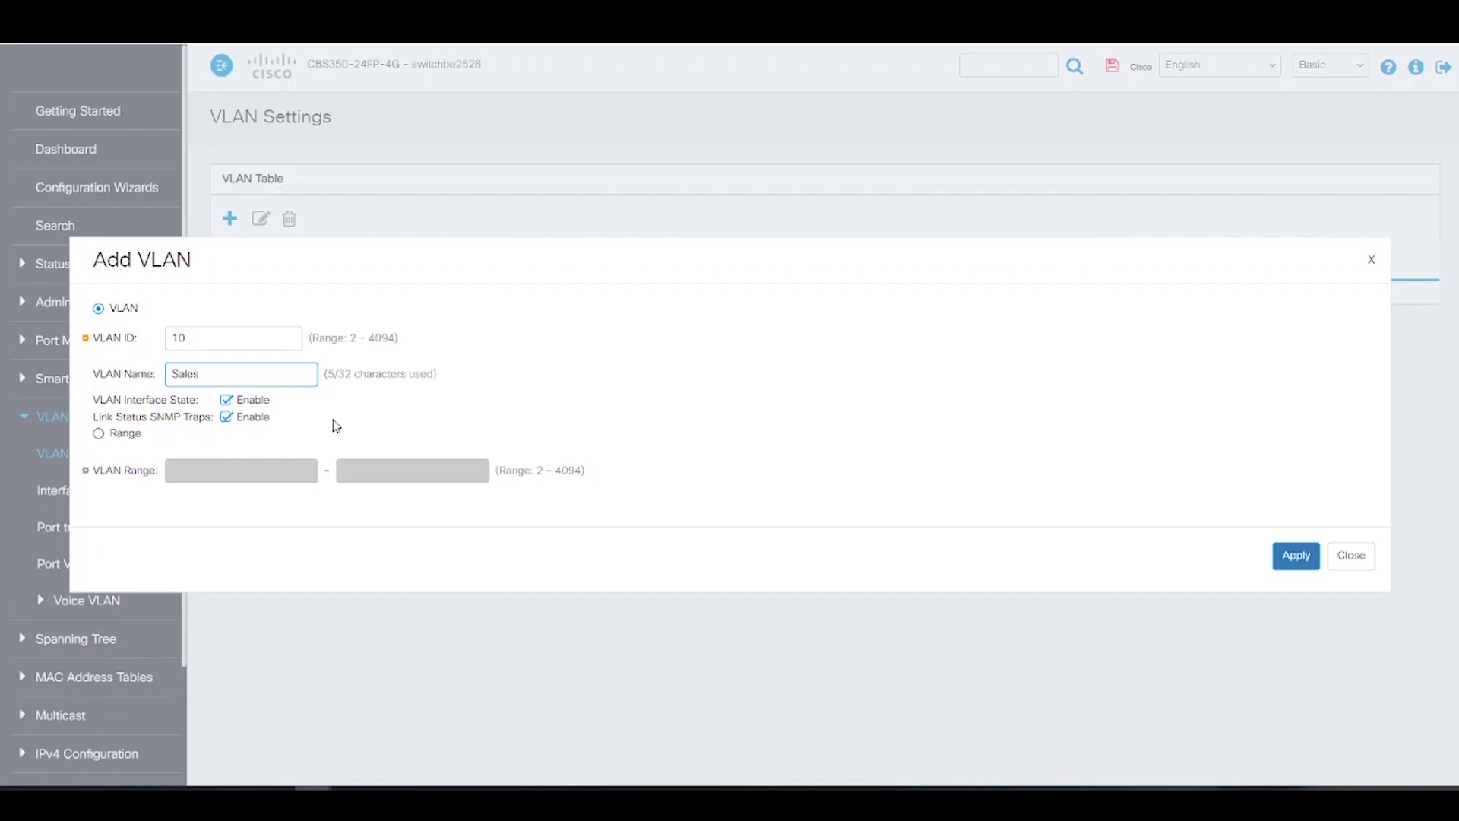
{"action": "left_click", "coordinate": [1296, 556]}
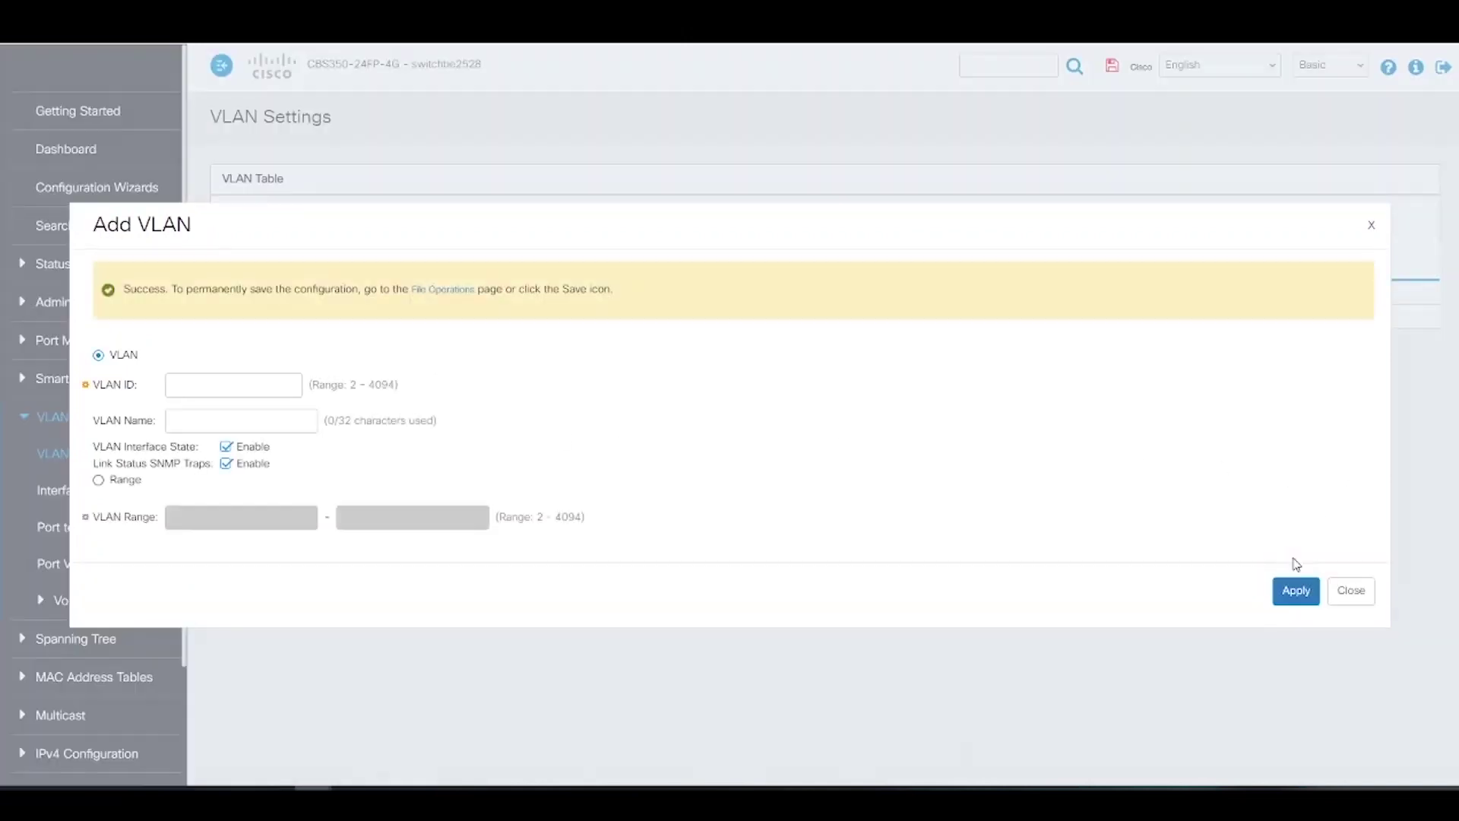
{"action": "left_click", "coordinate": [1371, 226]}
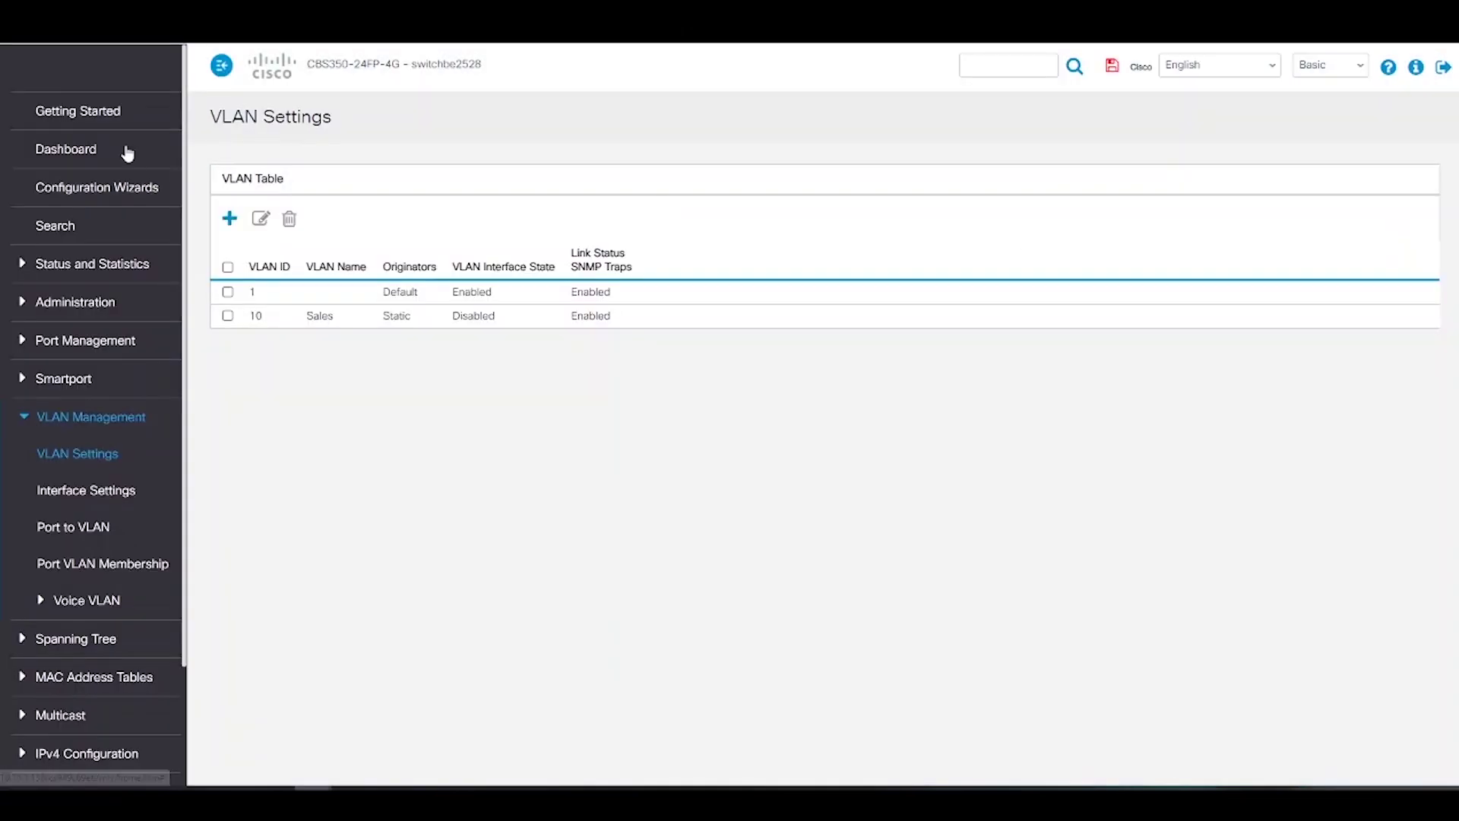
Add VLAN 20 named HR.
{"action": "left_click", "coordinate": [231, 220]}
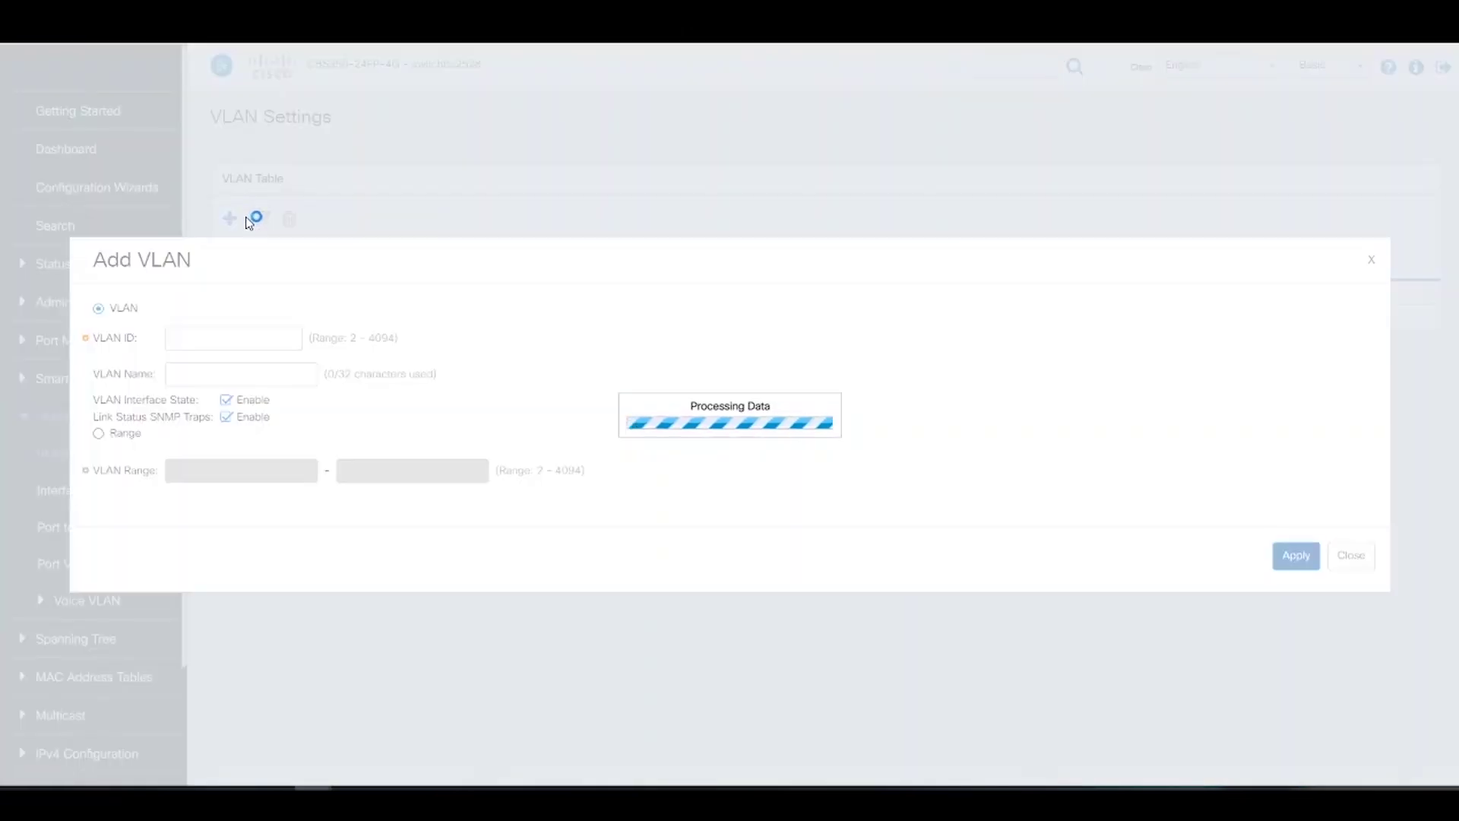
{"action": "left_click", "coordinate": [184, 335]}
{"action": "type", "text": "20"}
{"action": "left_click", "coordinate": [211, 368]}
{"action": "type", "text": "HR"}
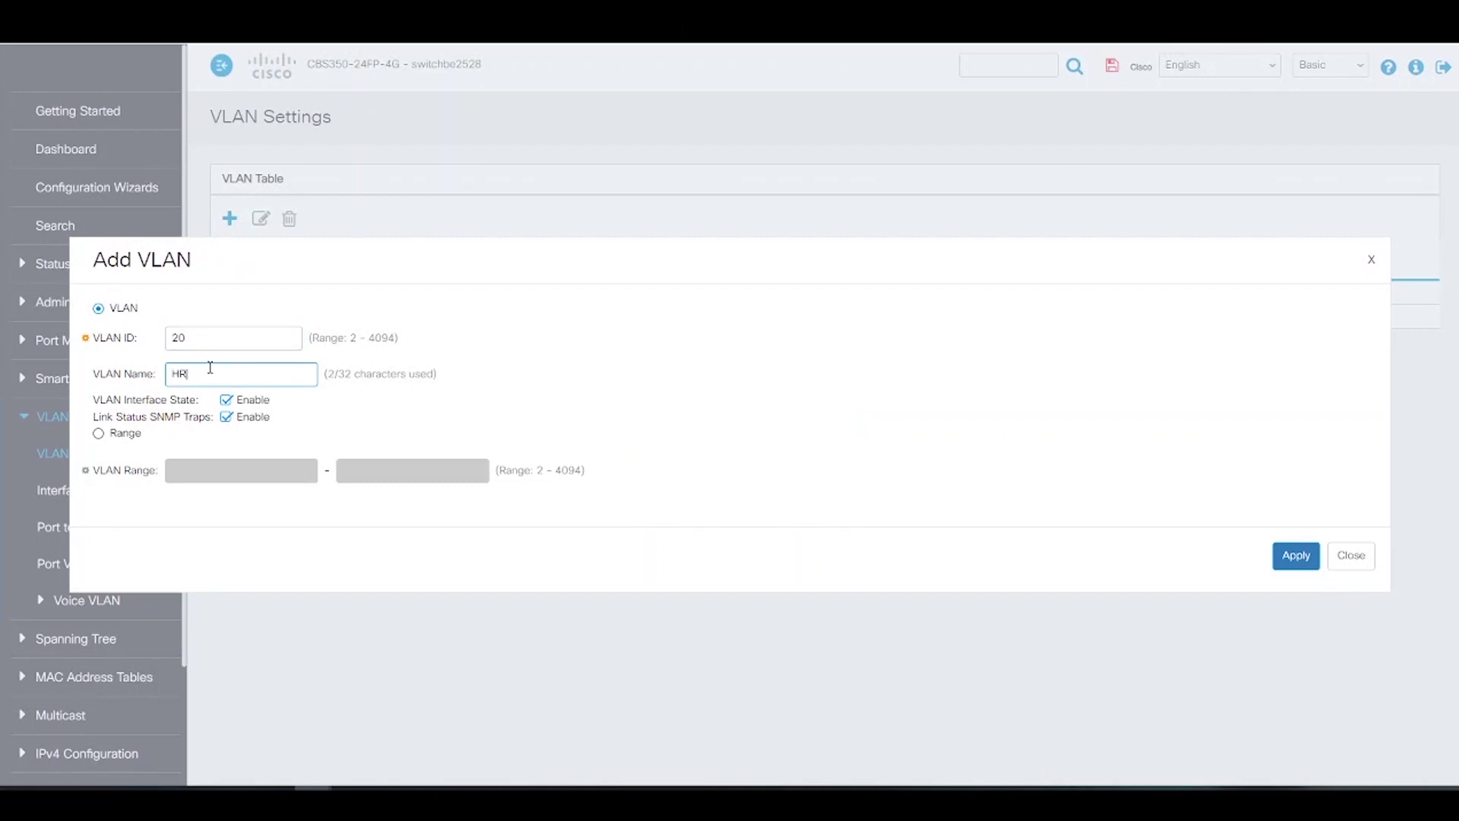
{"action": "left_click", "coordinate": [1293, 555]}
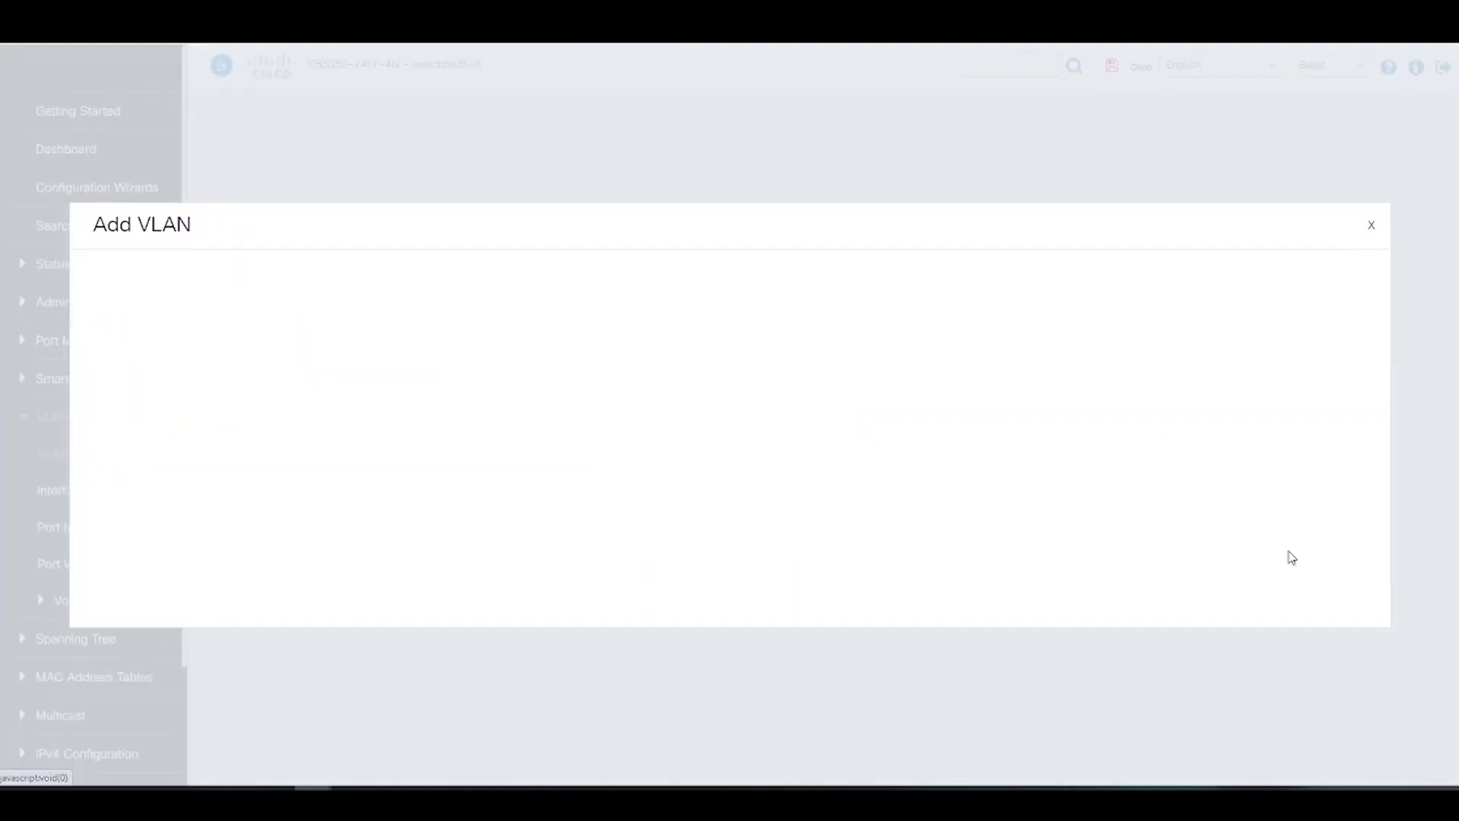
{"action": "left_click", "coordinate": [1371, 227]}
Add a static IPv4 interface on VLAN 10 with address 10.15.10.10 and mask 255.255.255.0.
{"action": "left_click", "coordinate": [58, 756]}
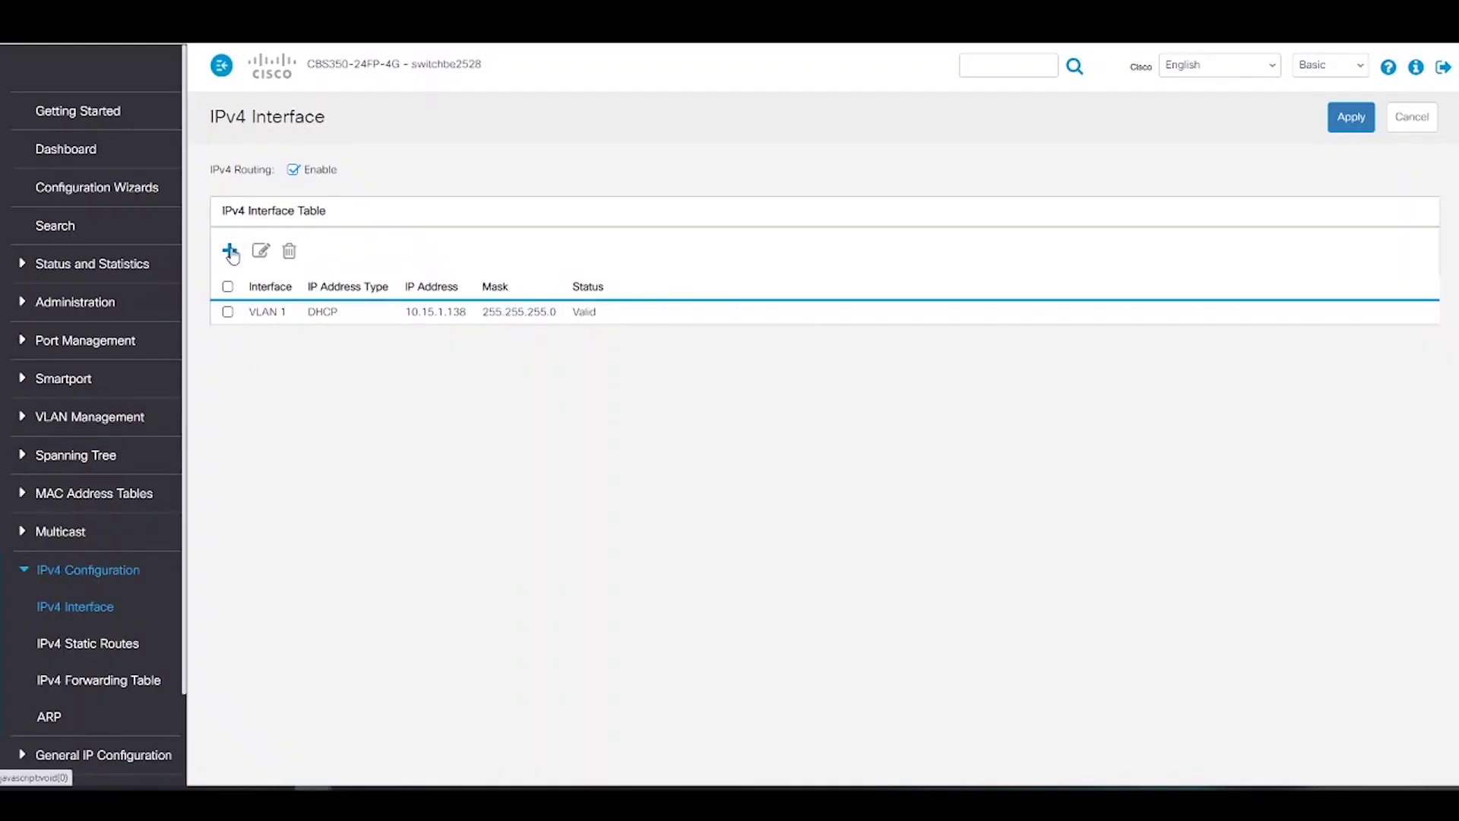
{"action": "left_click", "coordinate": [231, 252]}
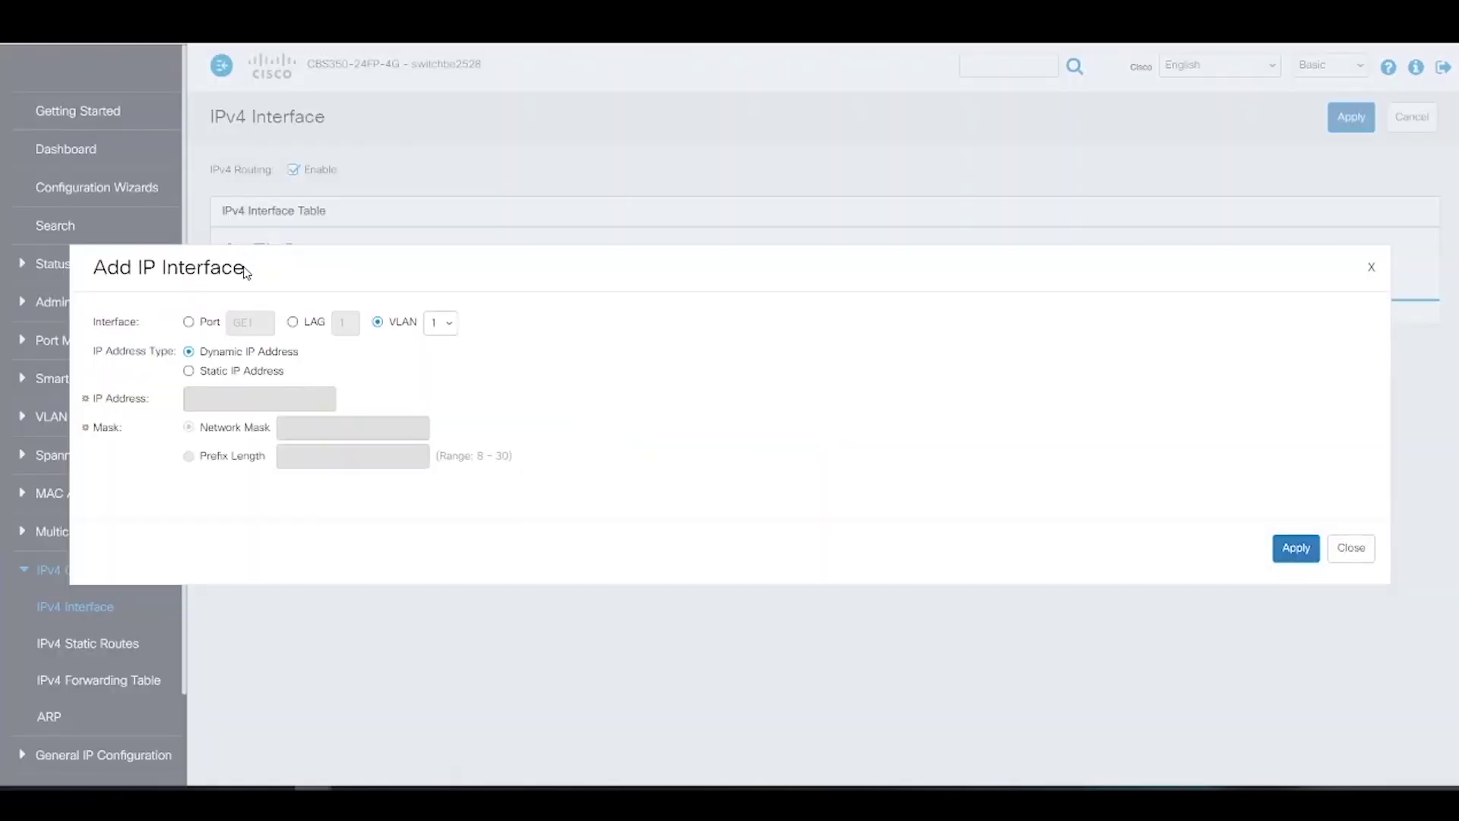
{"action": "left_click", "coordinate": [446, 329]}
{"action": "left_click", "coordinate": [451, 357]}
{"action": "left_click", "coordinate": [188, 371]}
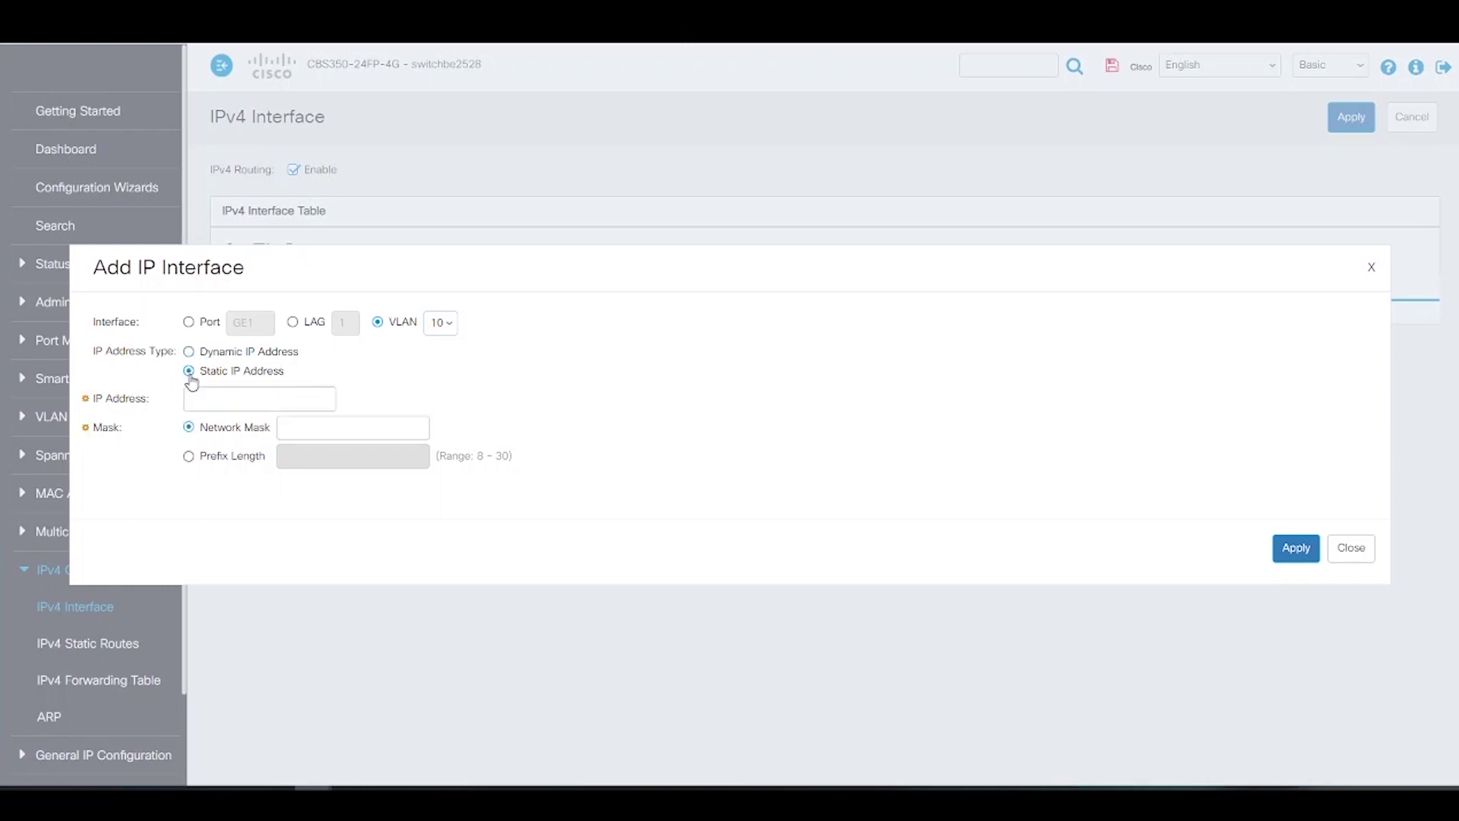
{"action": "left_click", "coordinate": [253, 399]}
{"action": "type", "text": "10.15.10.10"}
{"action": "left_click", "coordinate": [320, 425]}
{"action": "type", "text": "255.255.255"}
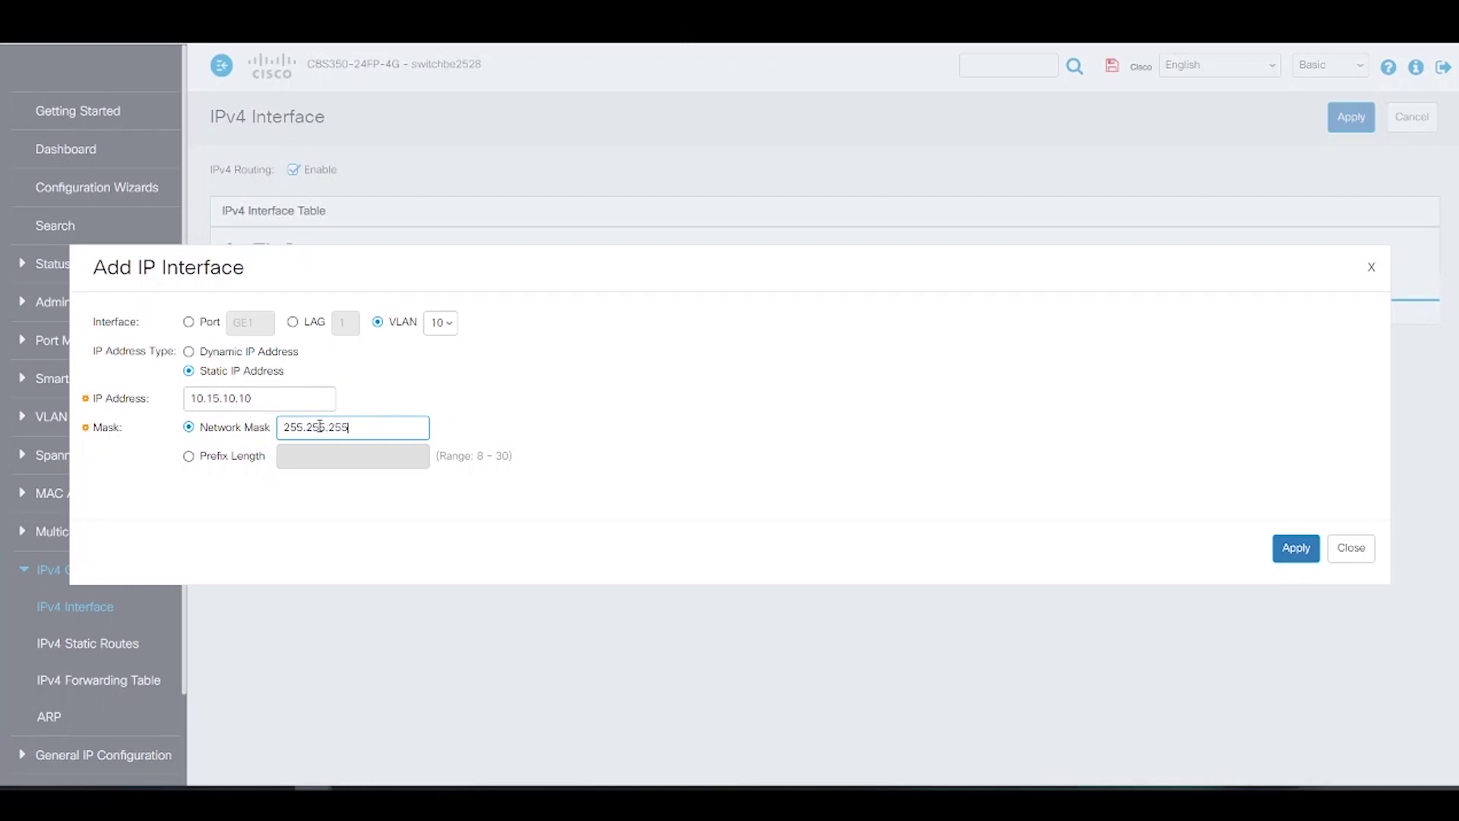
{"action": "type", "text": ".0"}
{"action": "left_click", "coordinate": [1297, 553]}
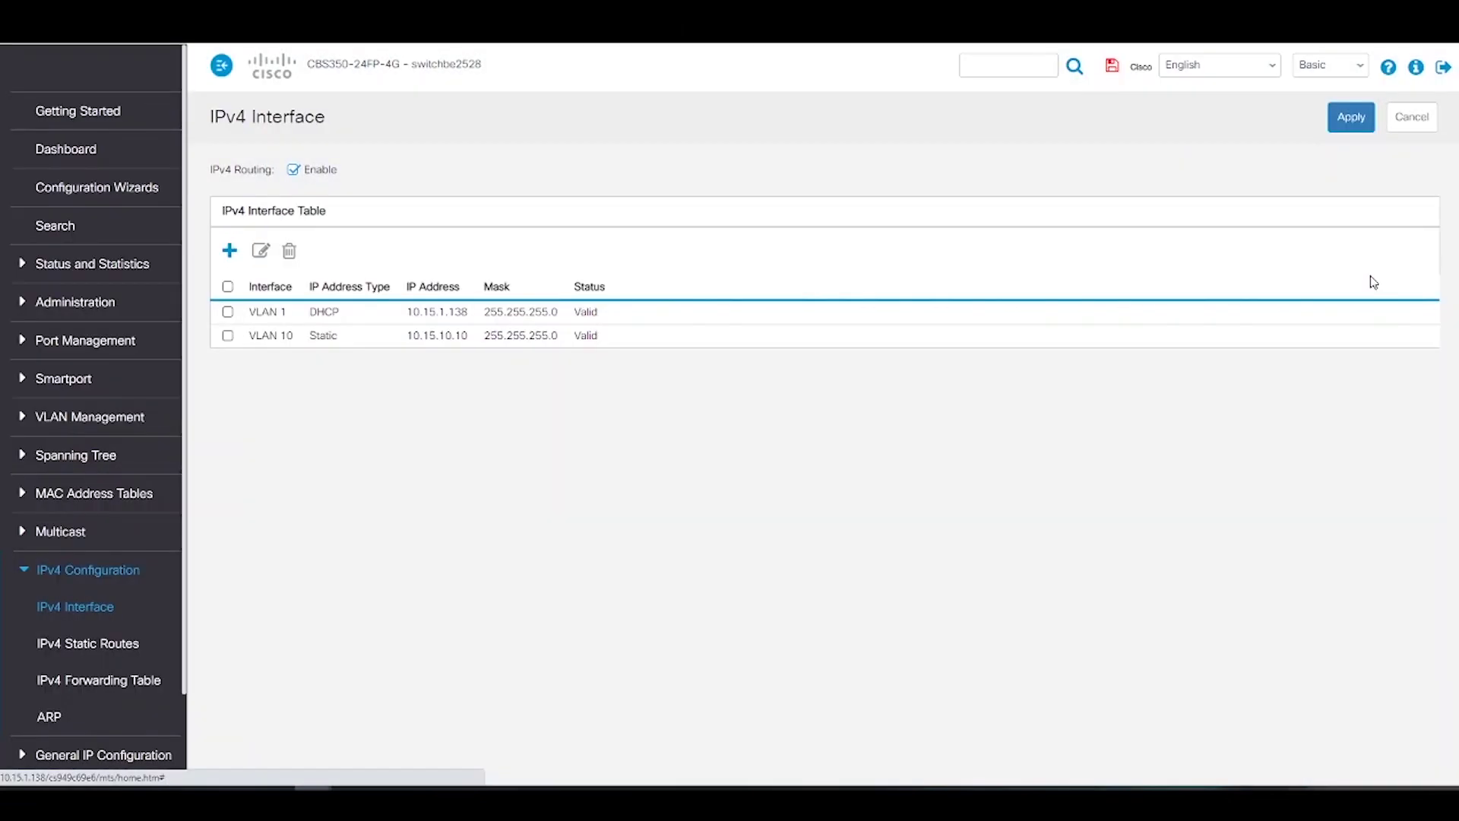
Add a static IPv4 interface on VLAN 20 with address 10.15.20.10 and mask 255.255.255.0.
{"action": "left_click", "coordinate": [1373, 267]}
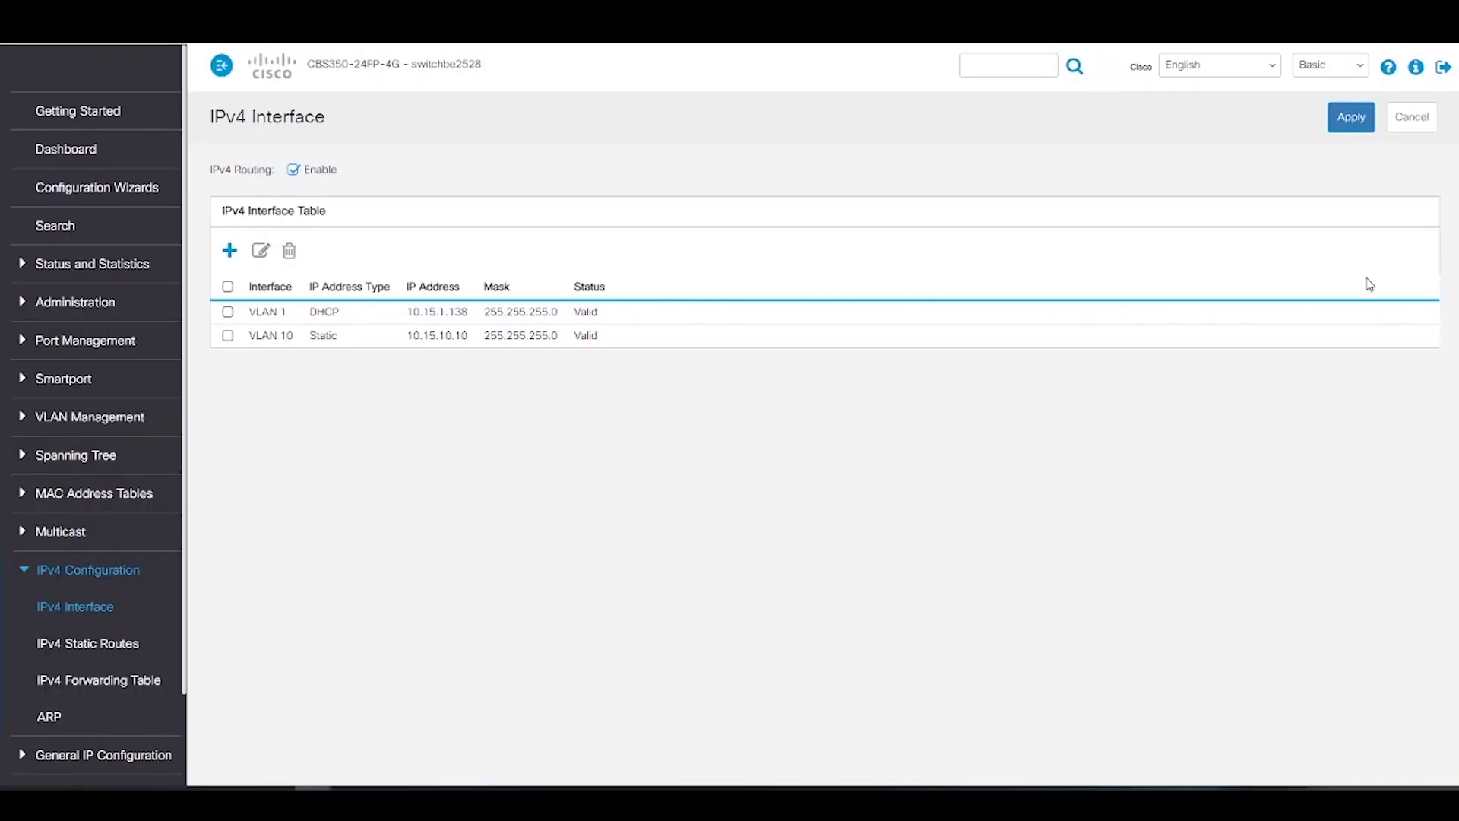
{"action": "left_click", "coordinate": [230, 250]}
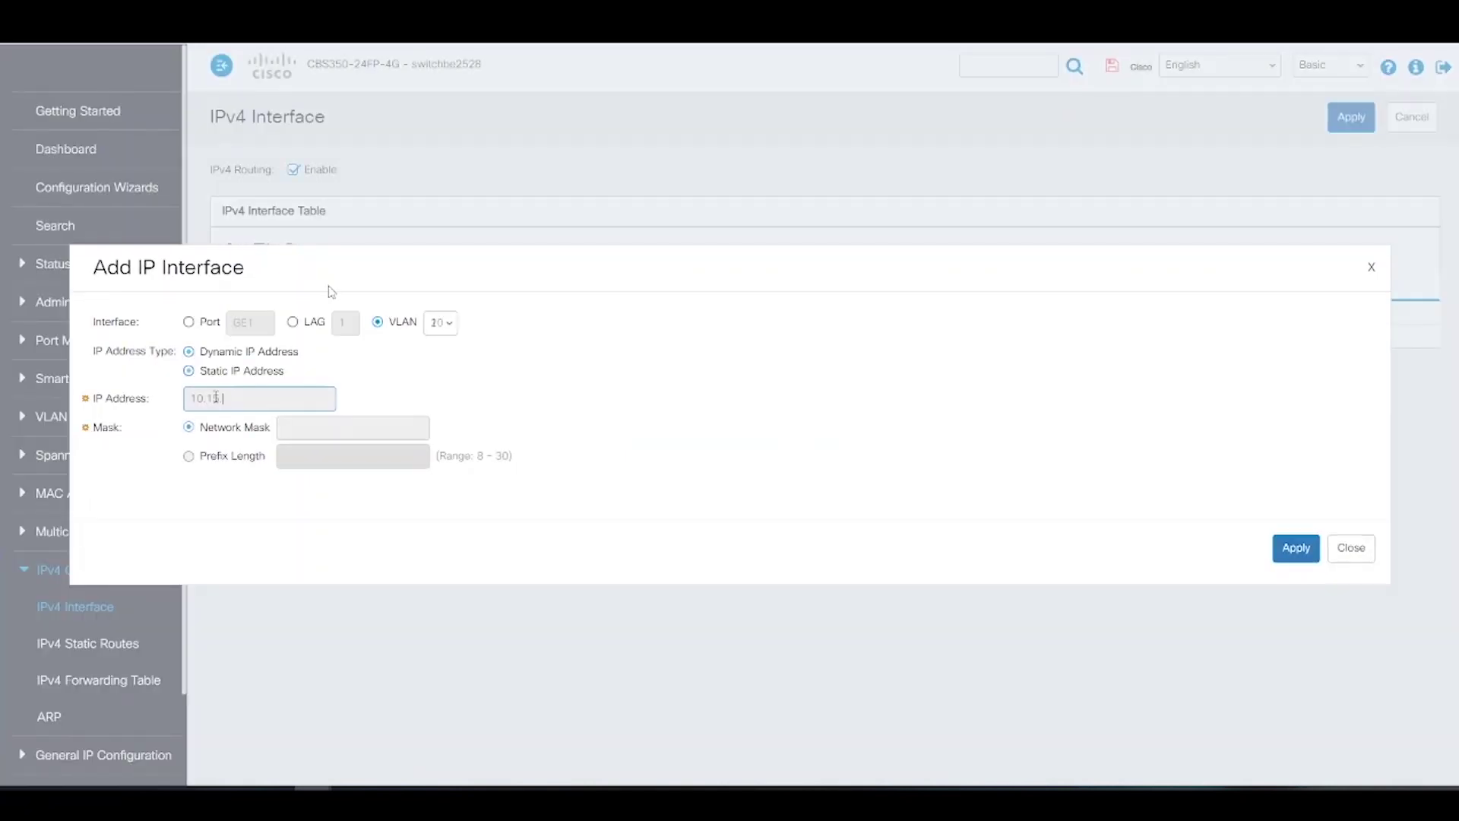
{"action": "type", "text": "5.20.10"}
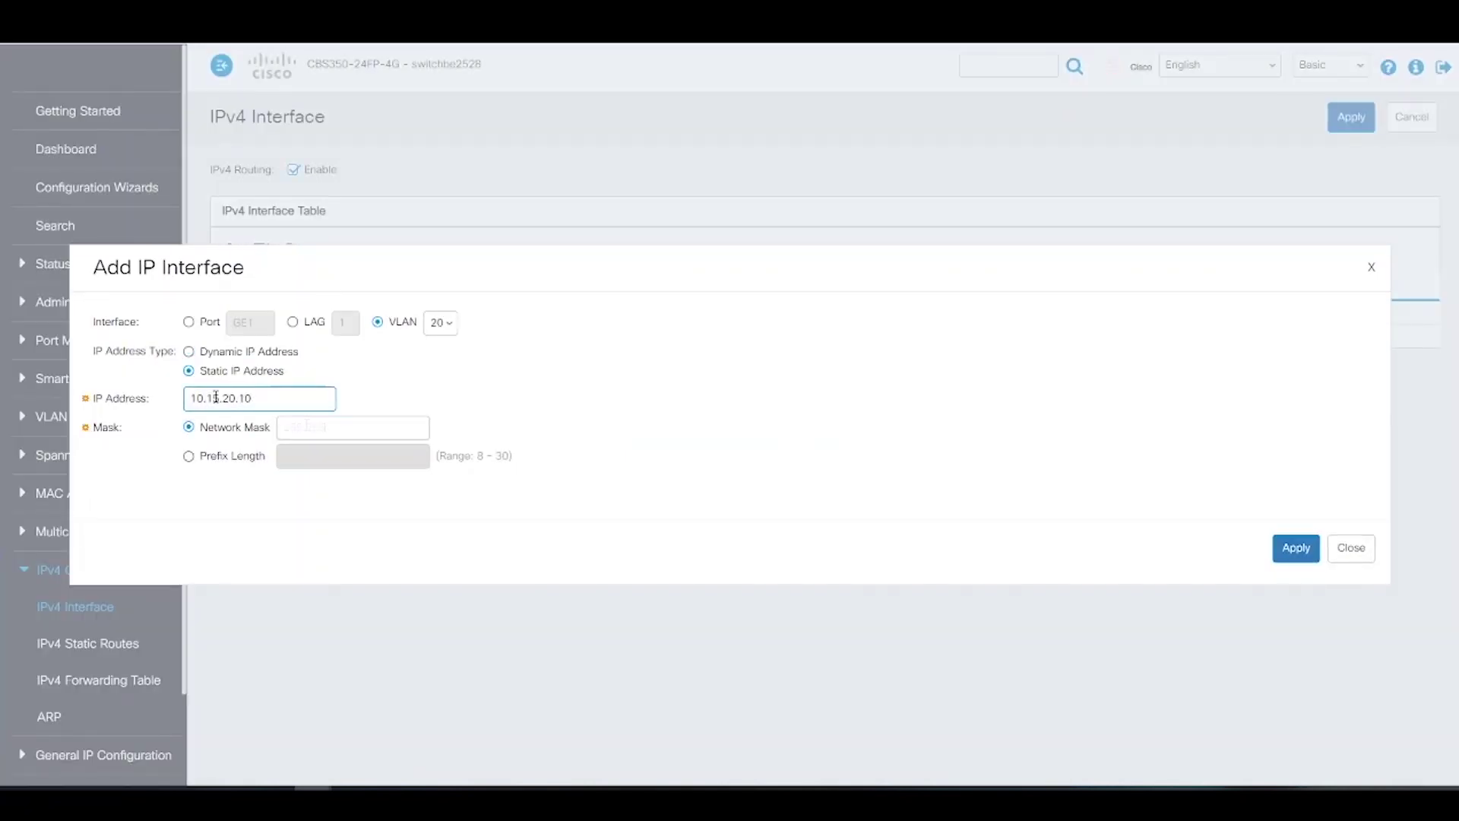
{"action": "left_click", "coordinate": [307, 426]}
{"action": "type", "text": "255.255.255.0"}
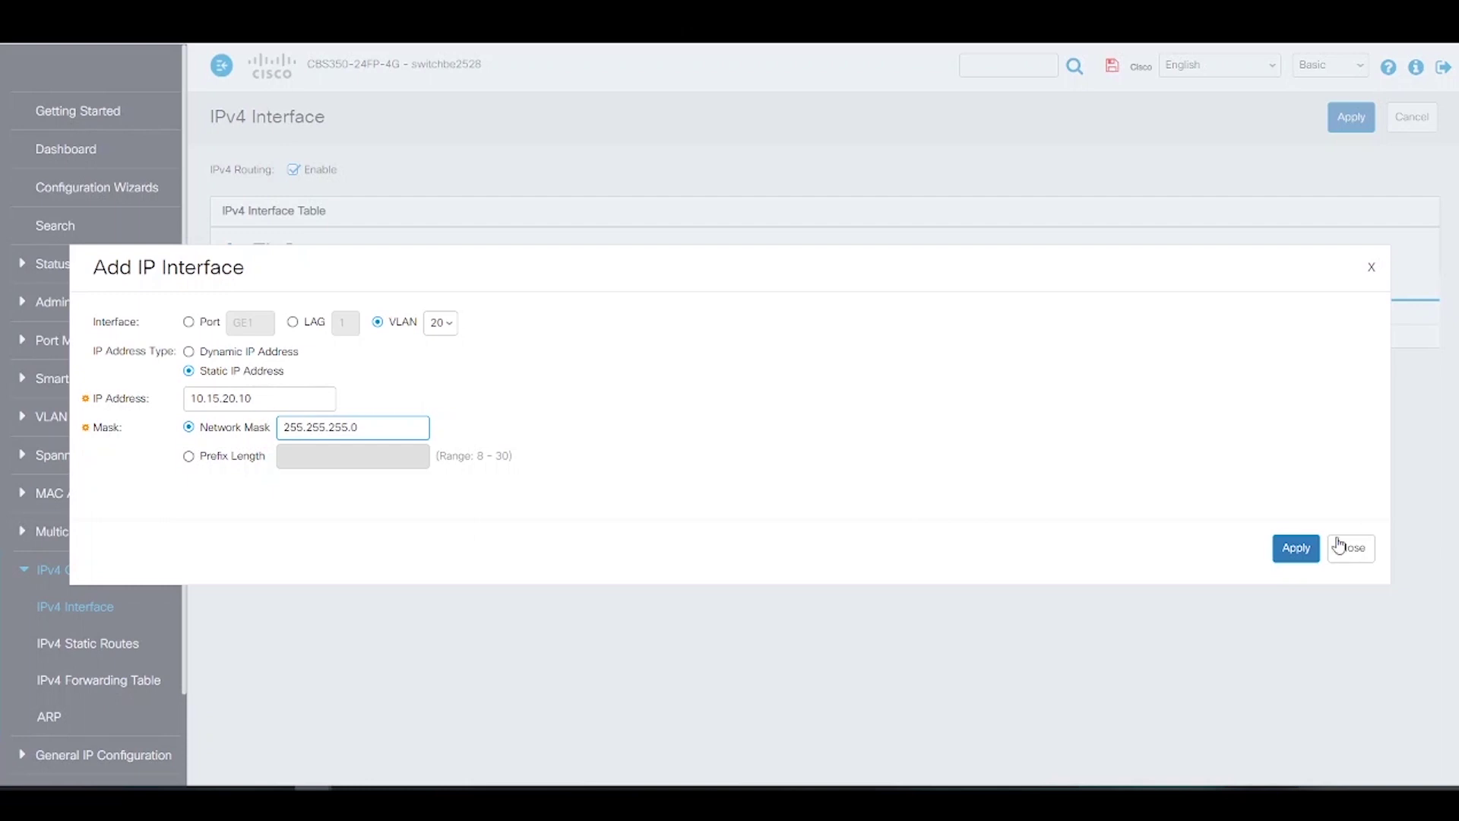
{"action": "left_click", "coordinate": [1317, 552]}
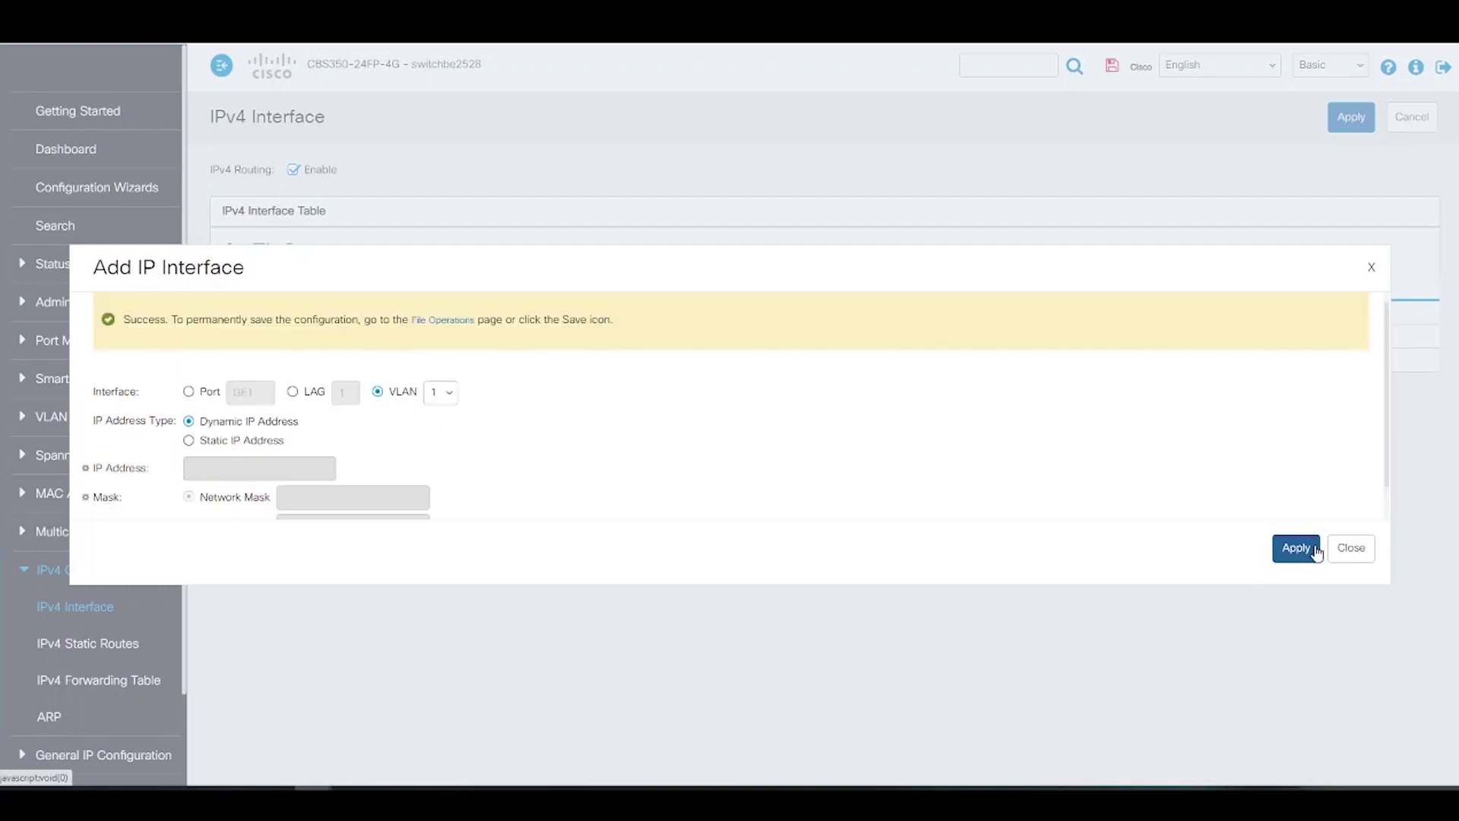
Apply the IPv4 interface changes and return to VLAN Settings.
{"action": "left_click", "coordinate": [1371, 266]}
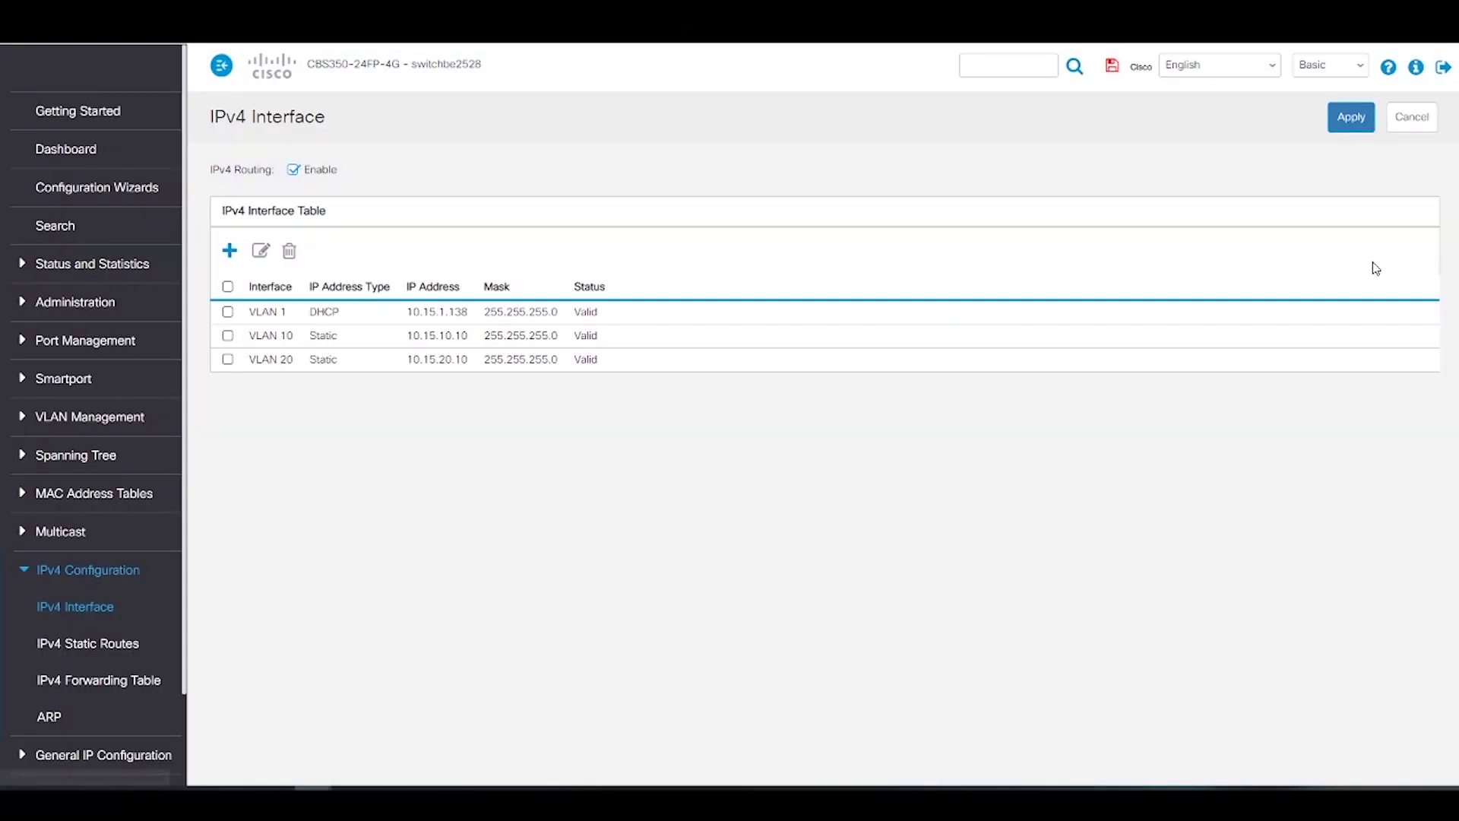
{"action": "left_click", "coordinate": [1343, 127]}
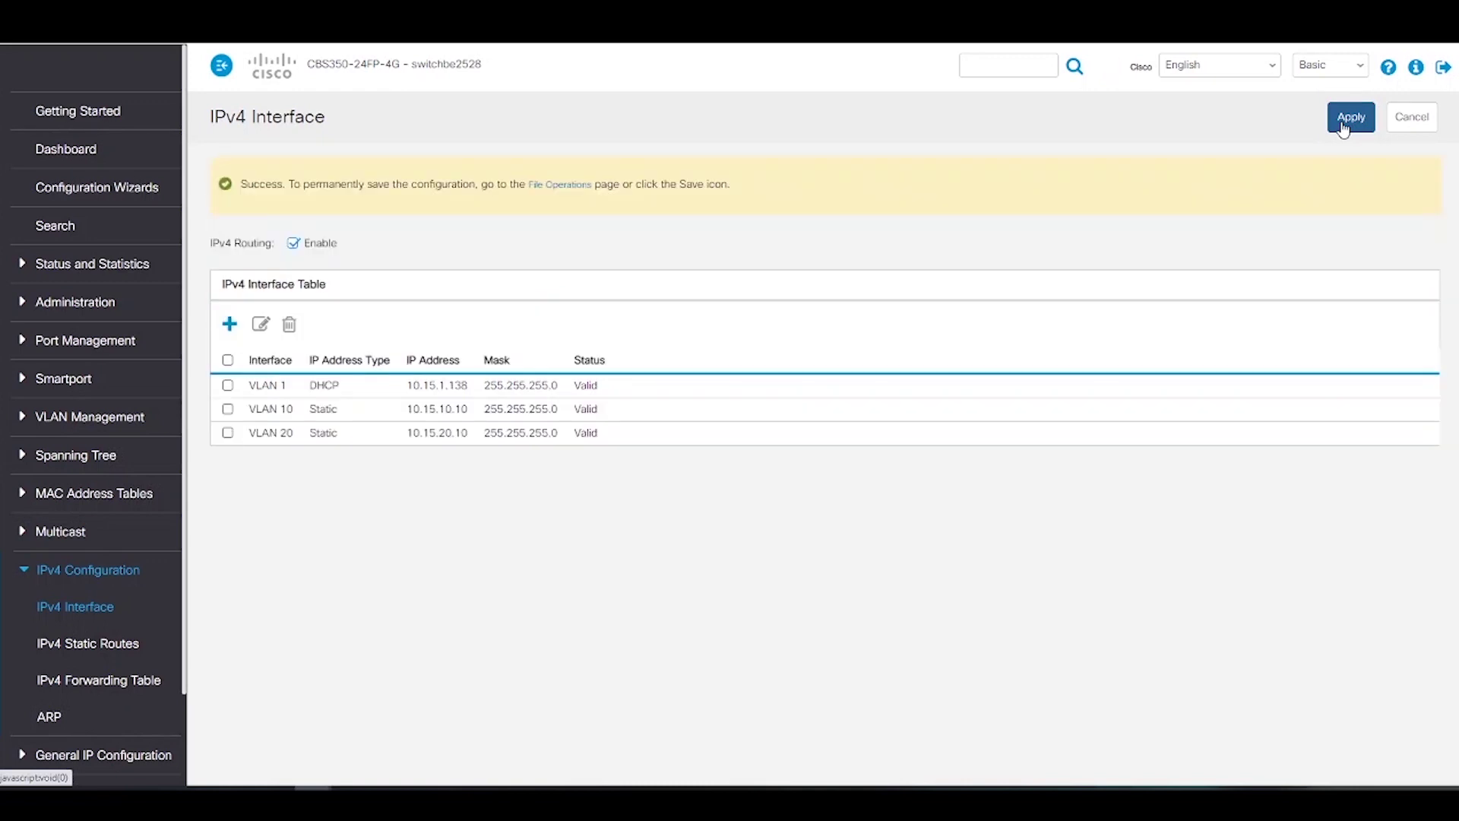
{"action": "left_click", "coordinate": [63, 423]}
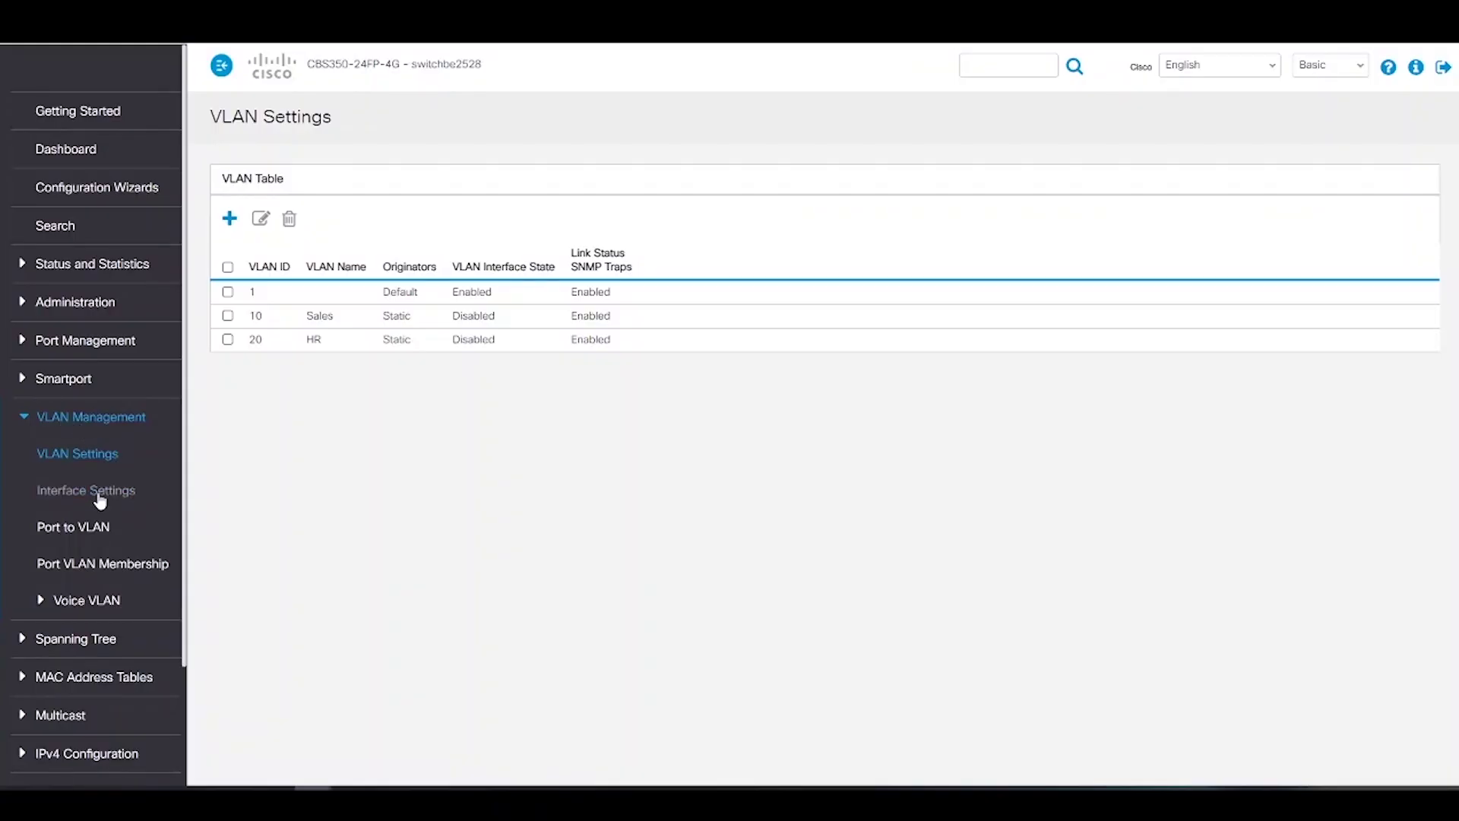
Set port GE1's interface VLAN mode to Trunk in Interface Settings.
{"action": "left_click", "coordinate": [98, 494]}
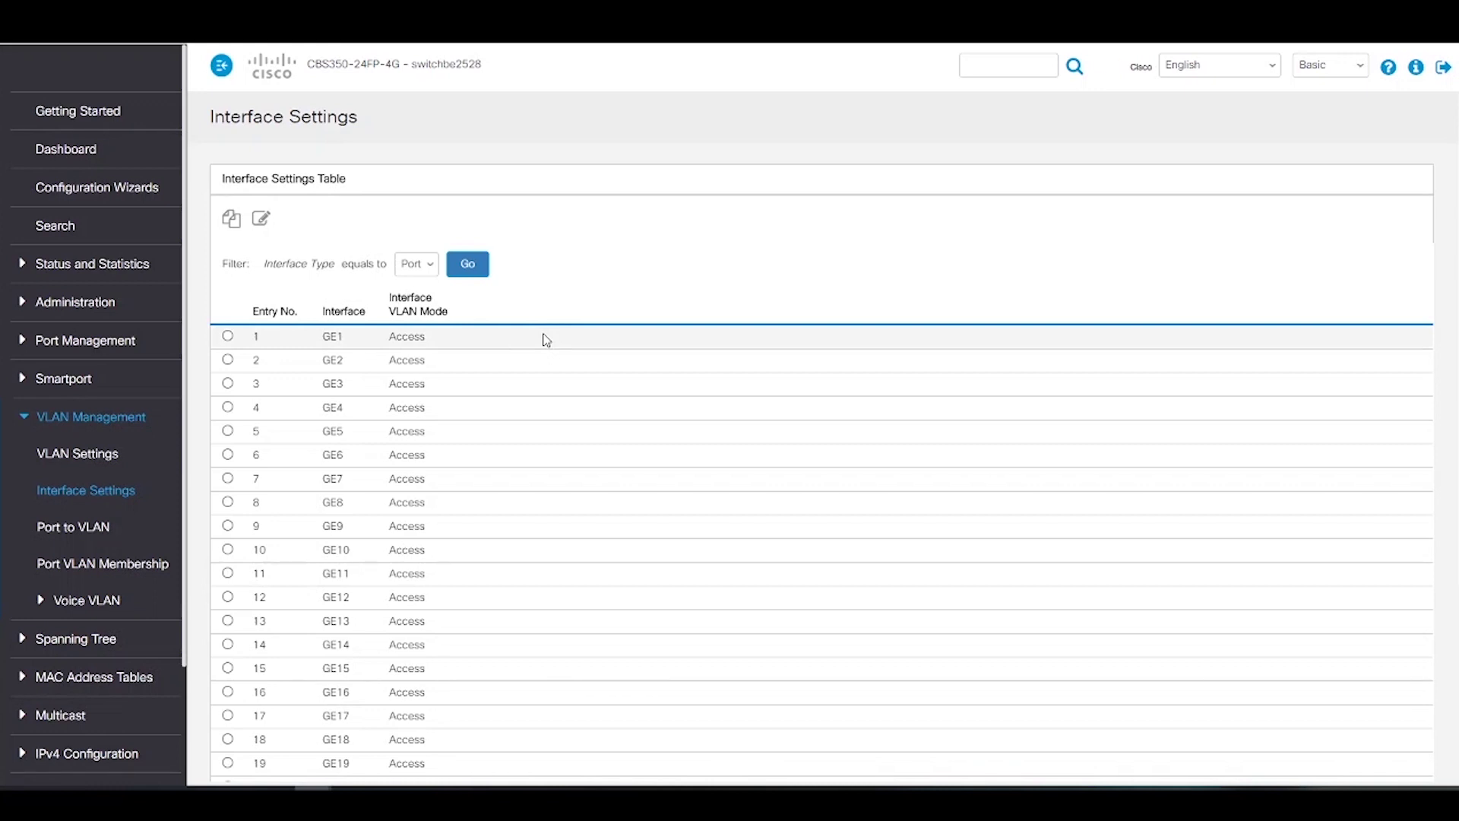
{"action": "left_click", "coordinate": [227, 336]}
{"action": "left_click", "coordinate": [262, 220]}
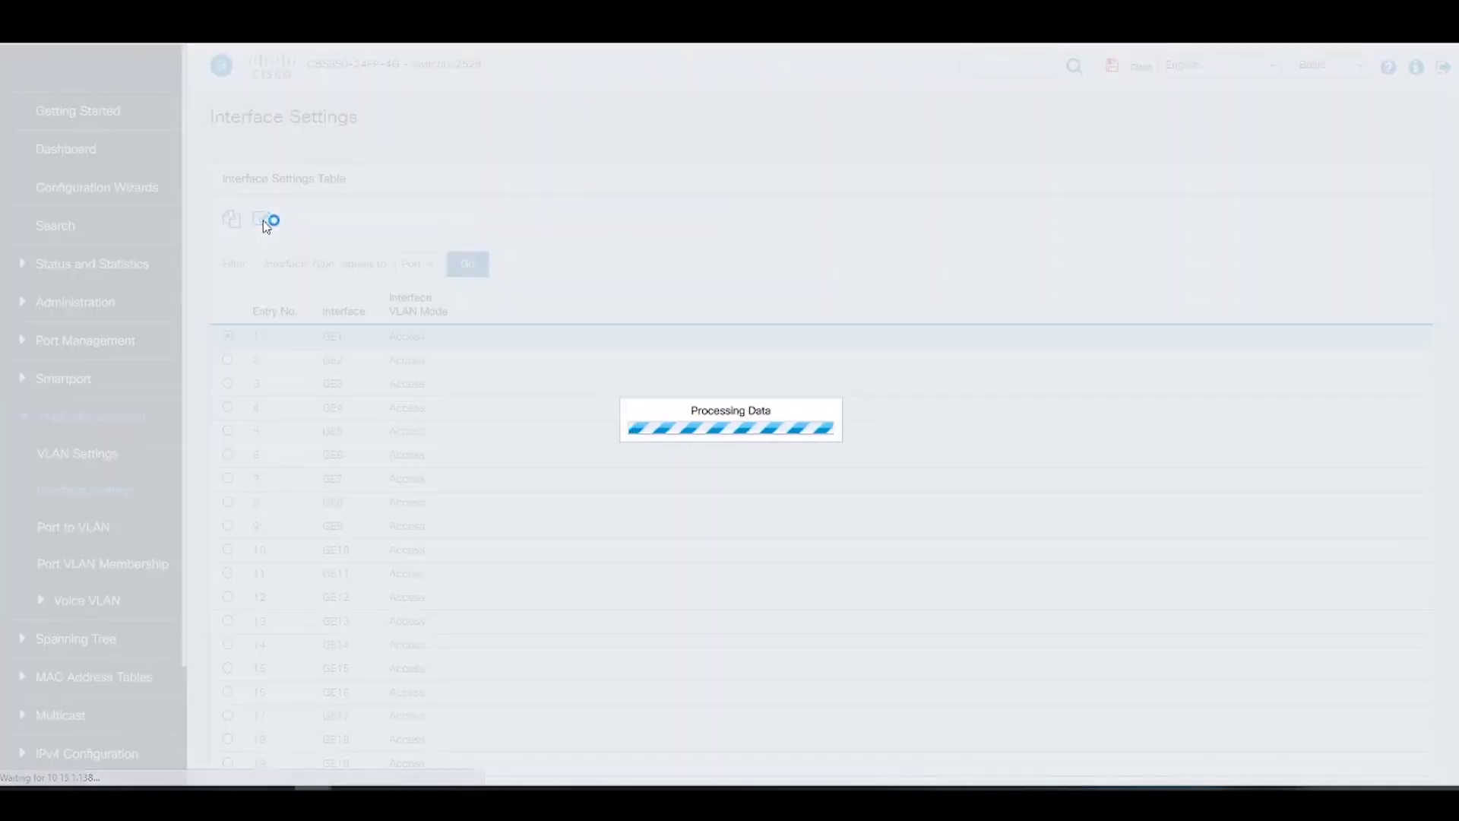
{"action": "left_click", "coordinate": [214, 422]}
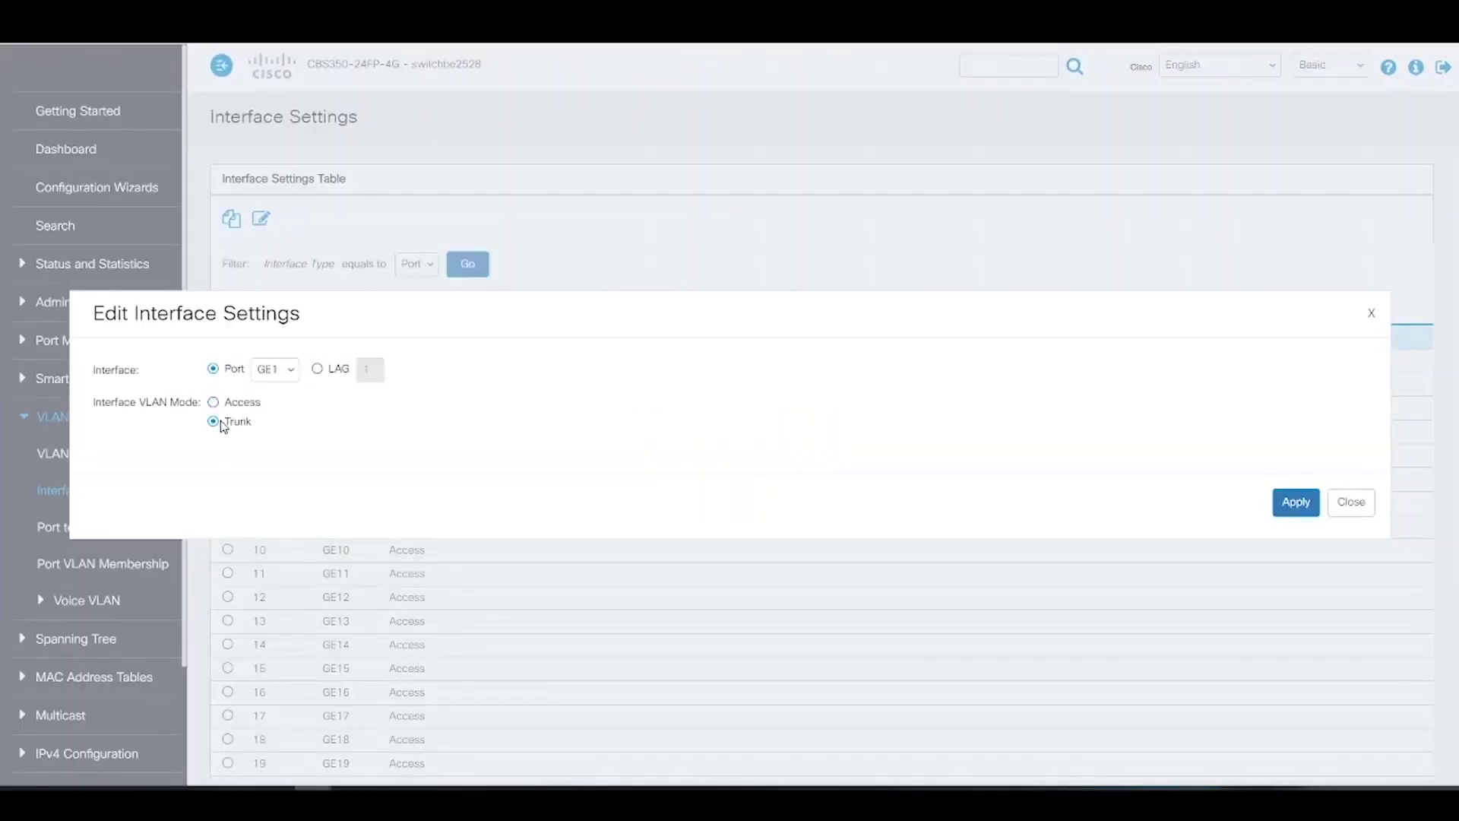
{"action": "left_click", "coordinate": [1294, 501]}
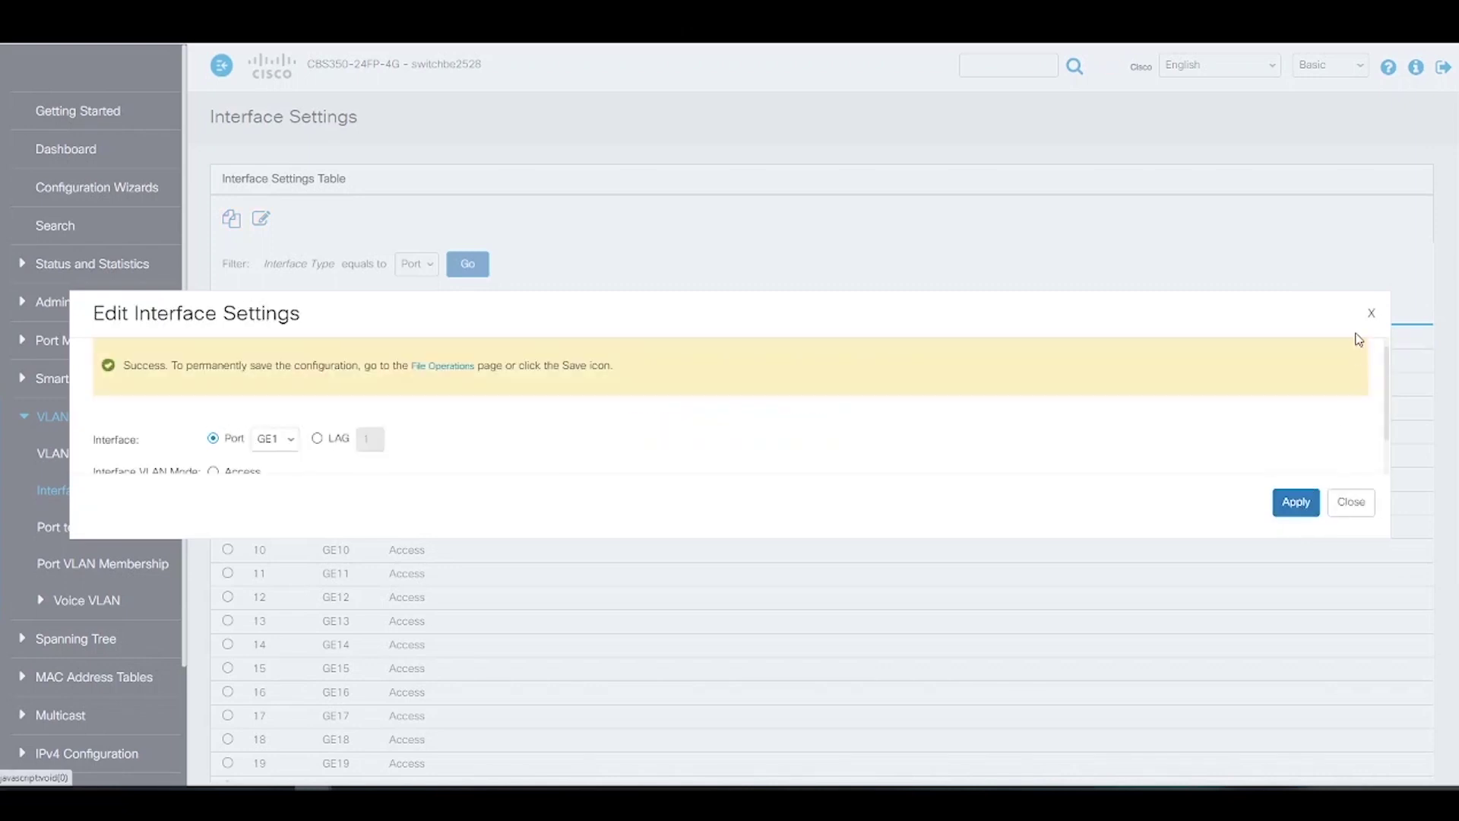
Make port GE3 an access member of VLAN 10 in Port VLAN Membership.
{"action": "left_click", "coordinate": [1369, 314]}
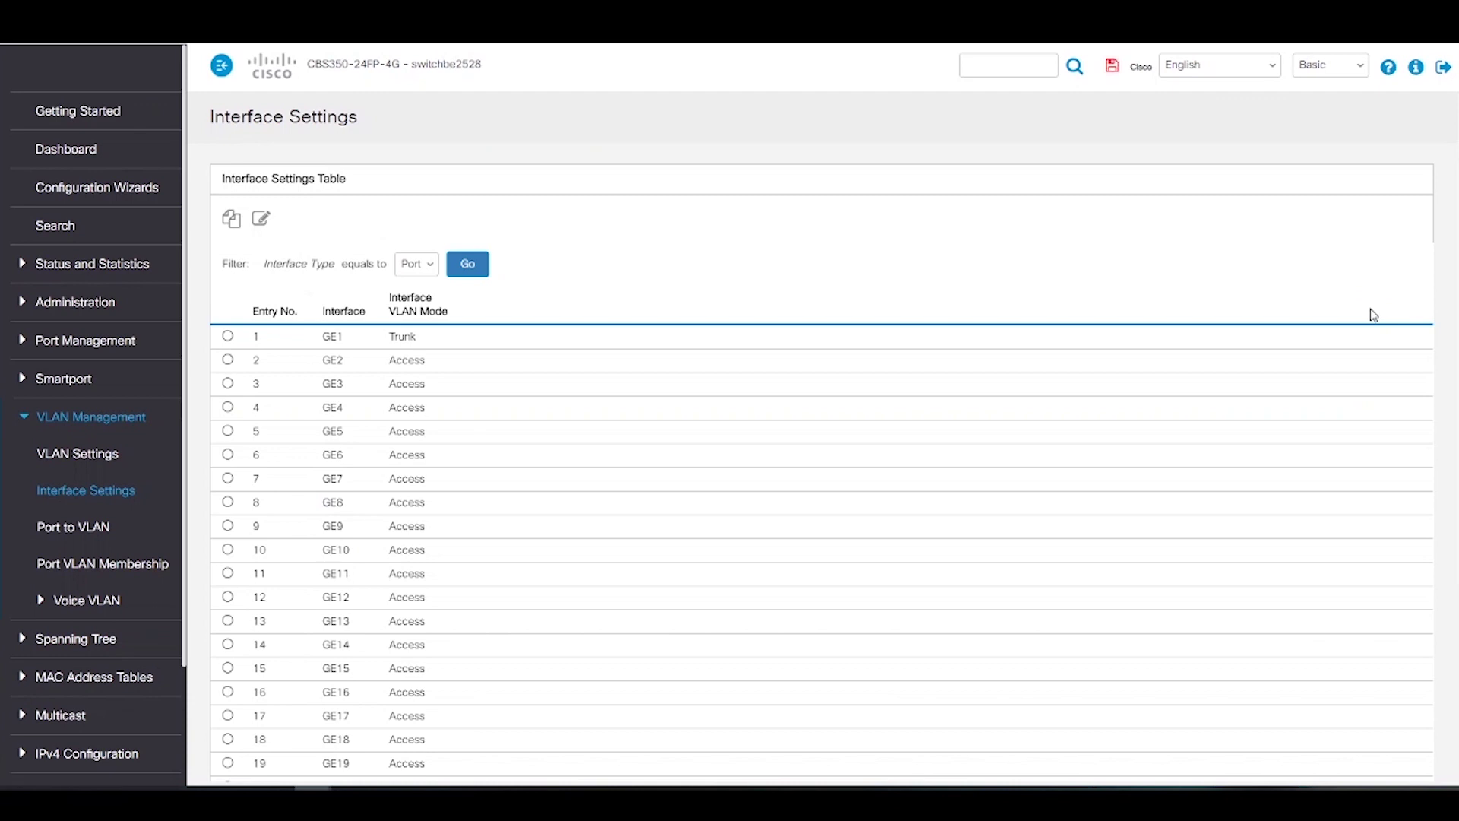
{"action": "left_click", "coordinate": [104, 571]}
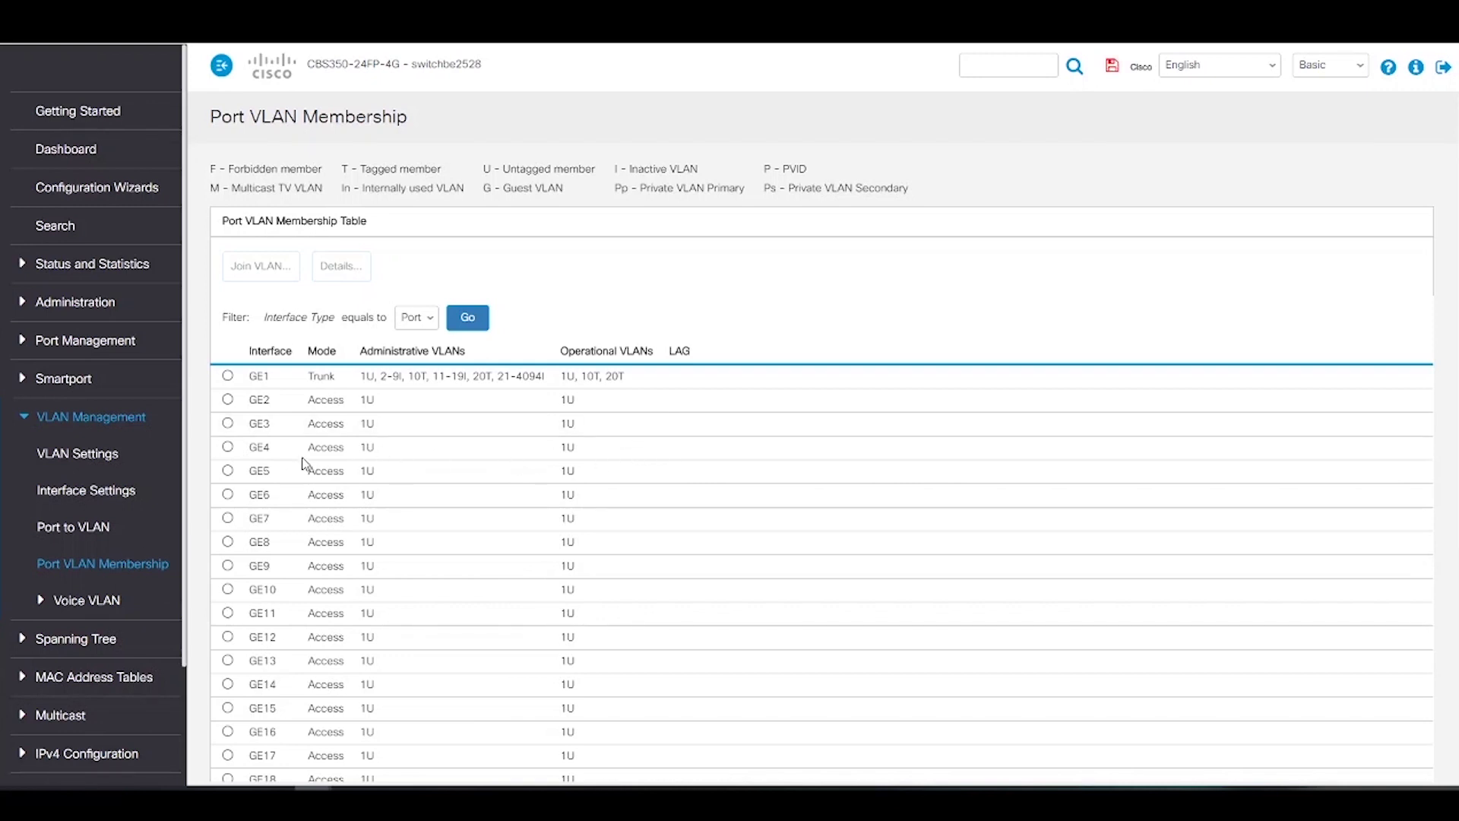
{"action": "left_click", "coordinate": [227, 423]}
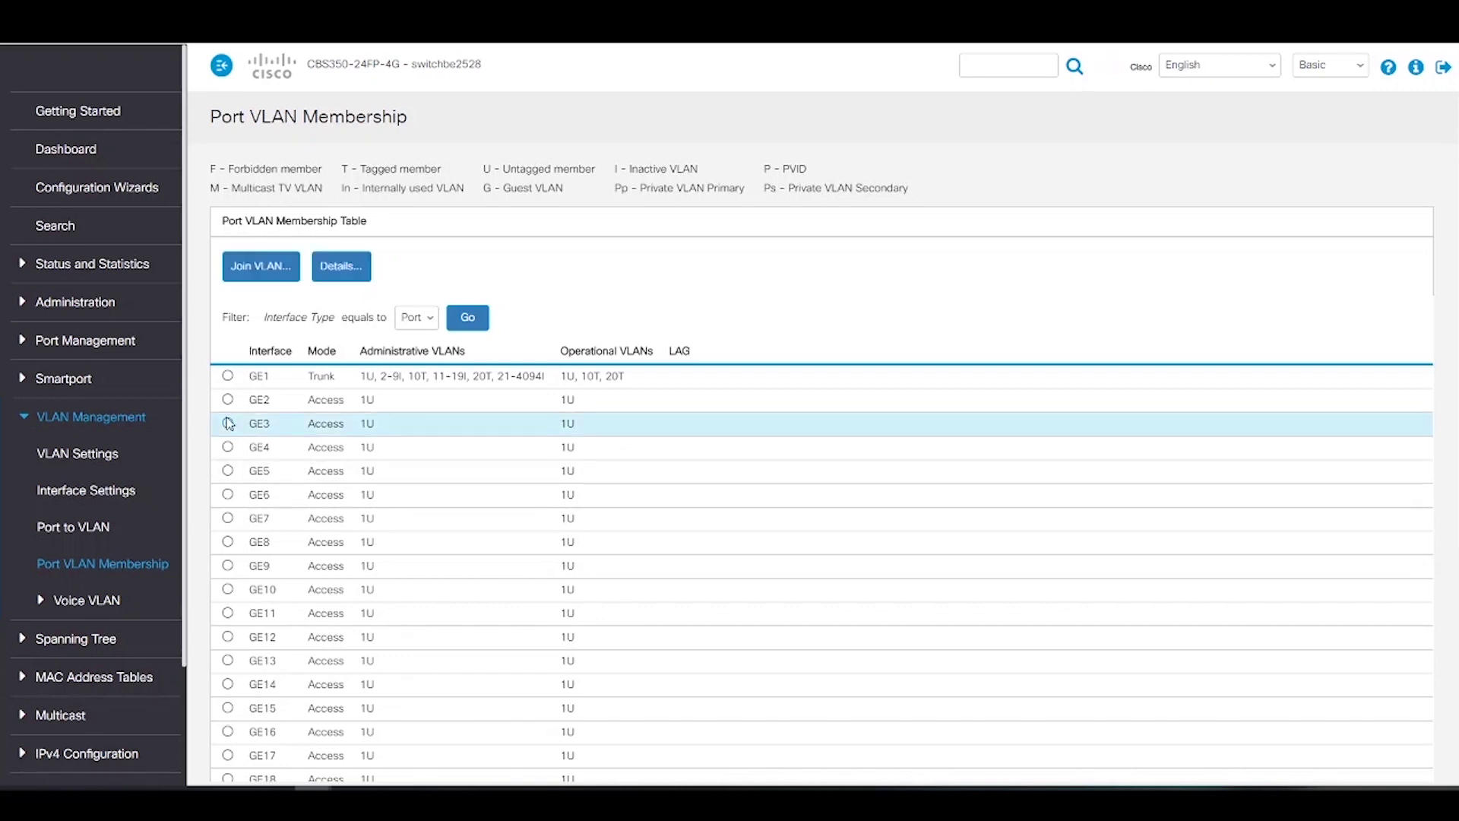
{"action": "left_click", "coordinate": [265, 265]}
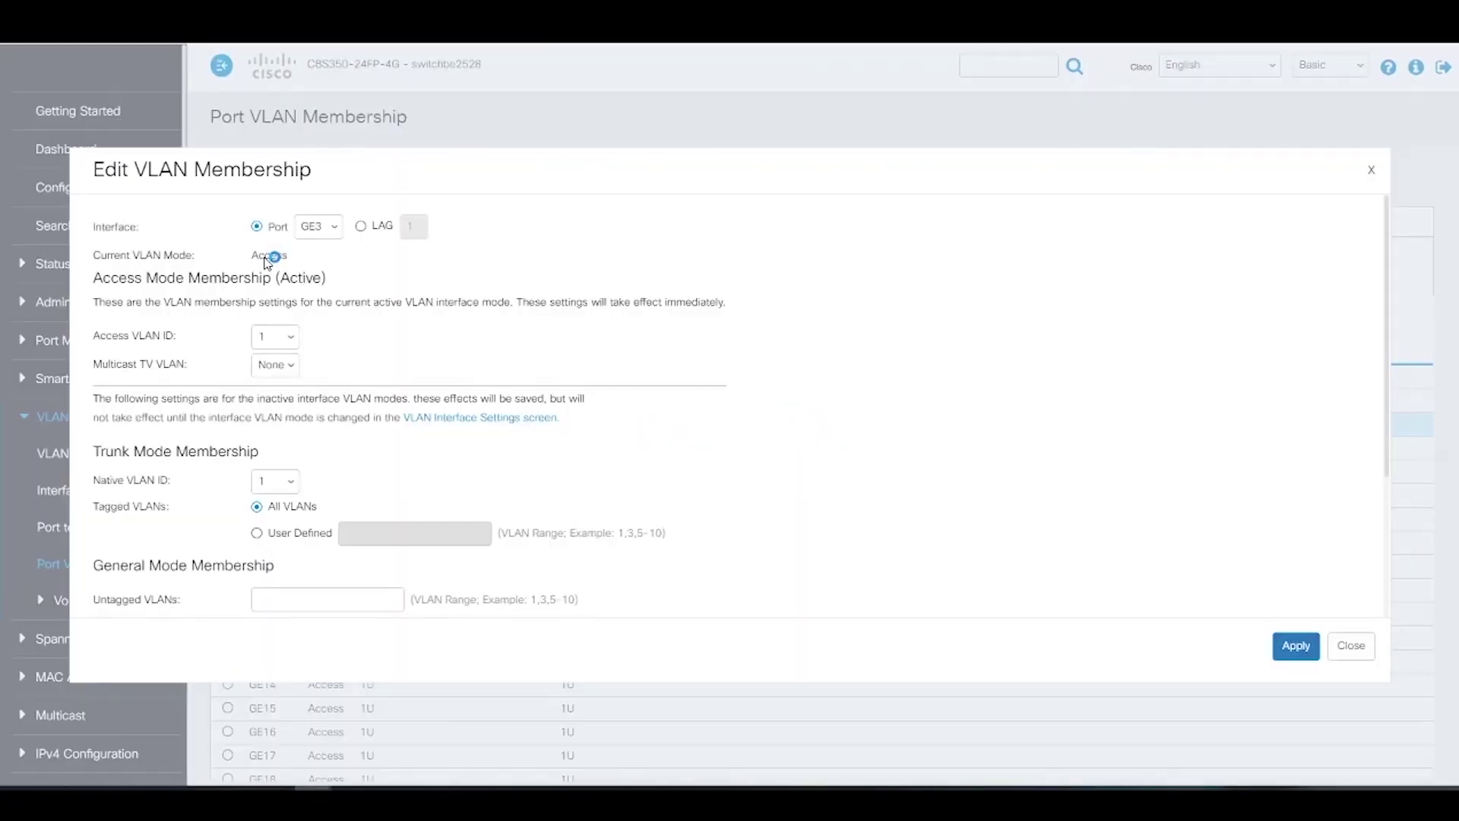
{"action": "left_click", "coordinate": [286, 339]}
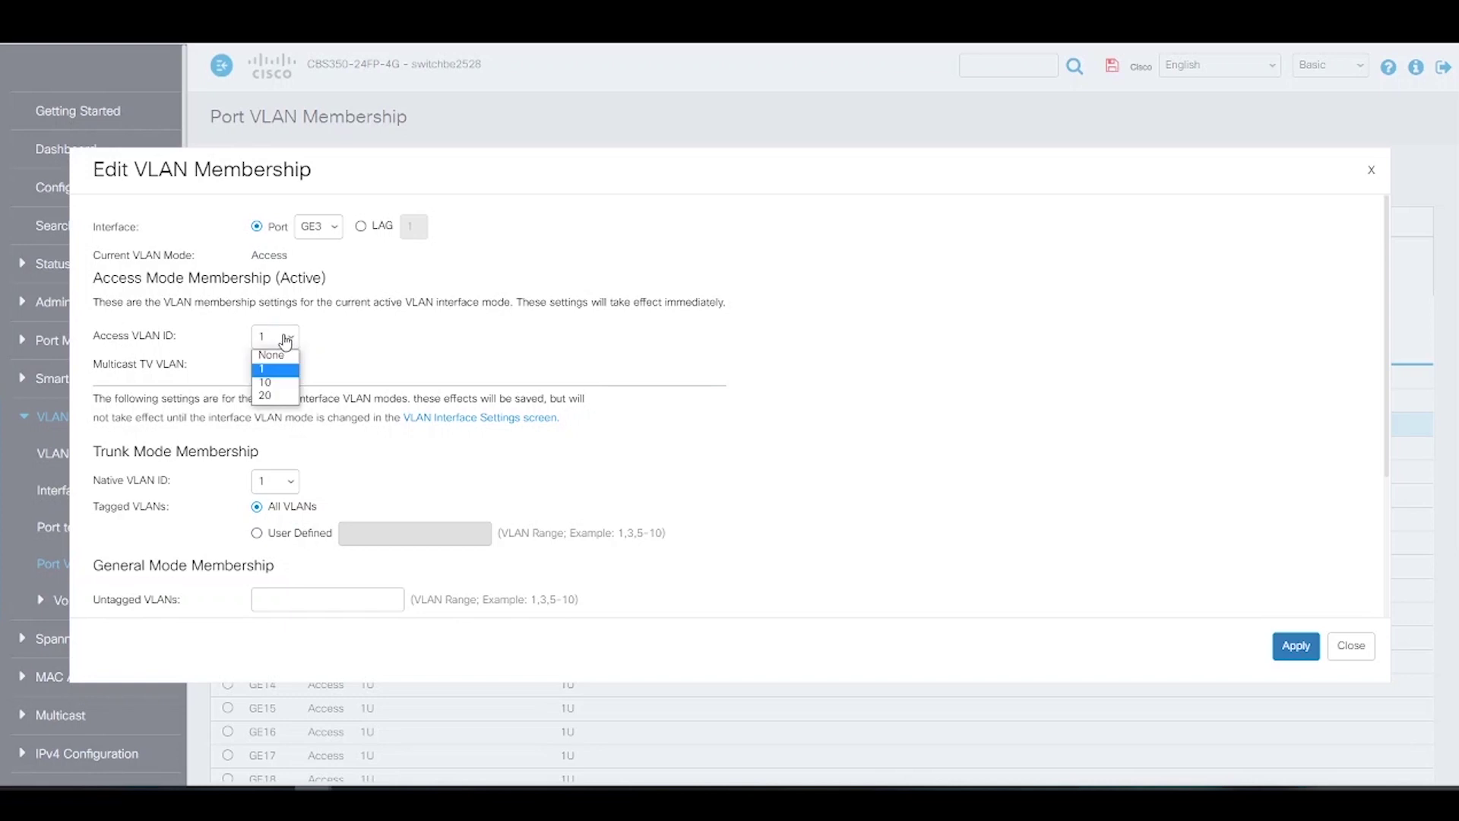
{"action": "left_click", "coordinate": [270, 383]}
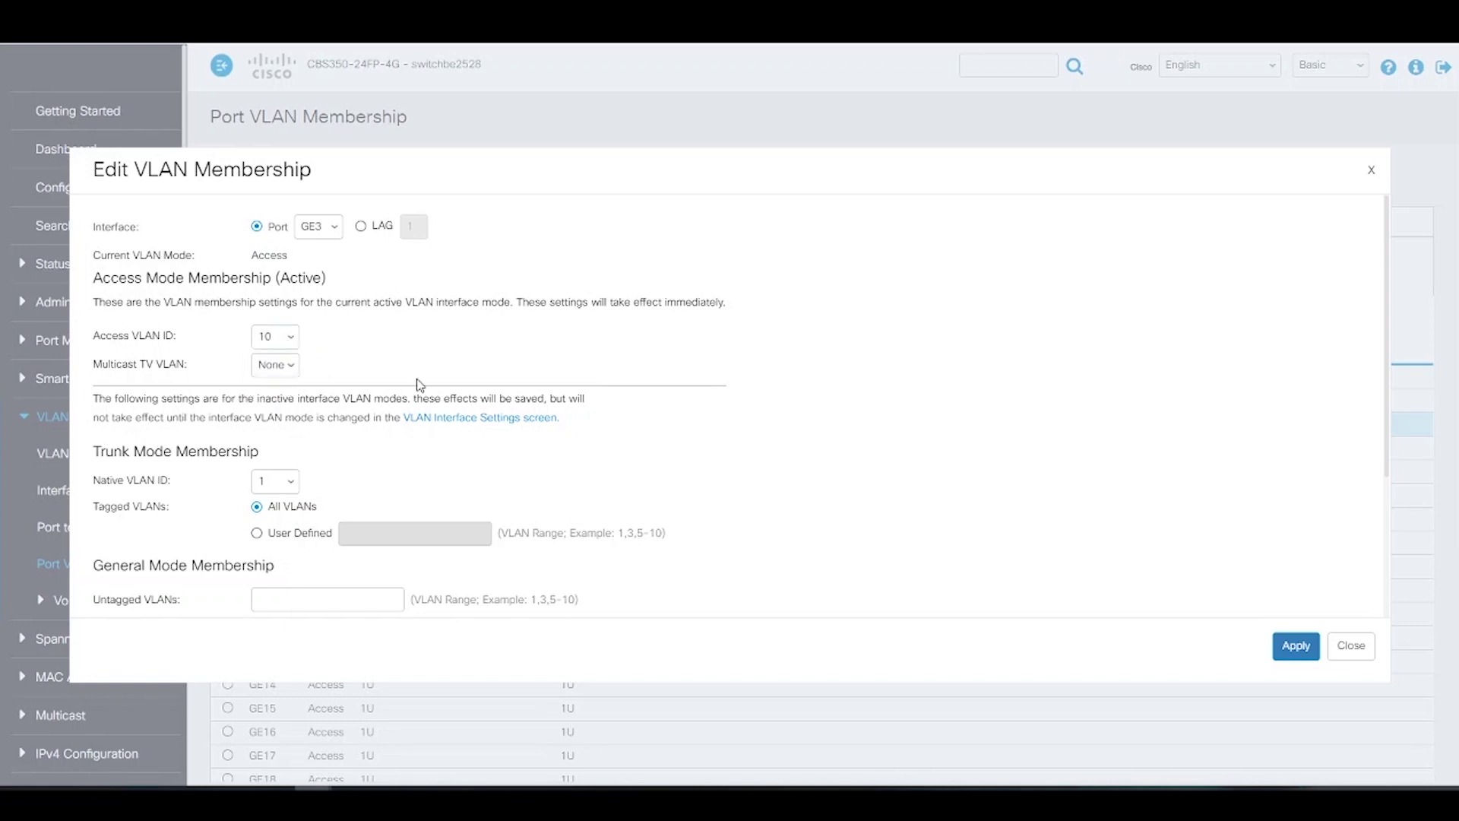
{"action": "scroll", "coordinate": [742, 433], "scroll_direction": "down", "scroll_amount": 2}
{"action": "scroll", "coordinate": [836, 486], "scroll_direction": "up", "scroll_amount": 2}
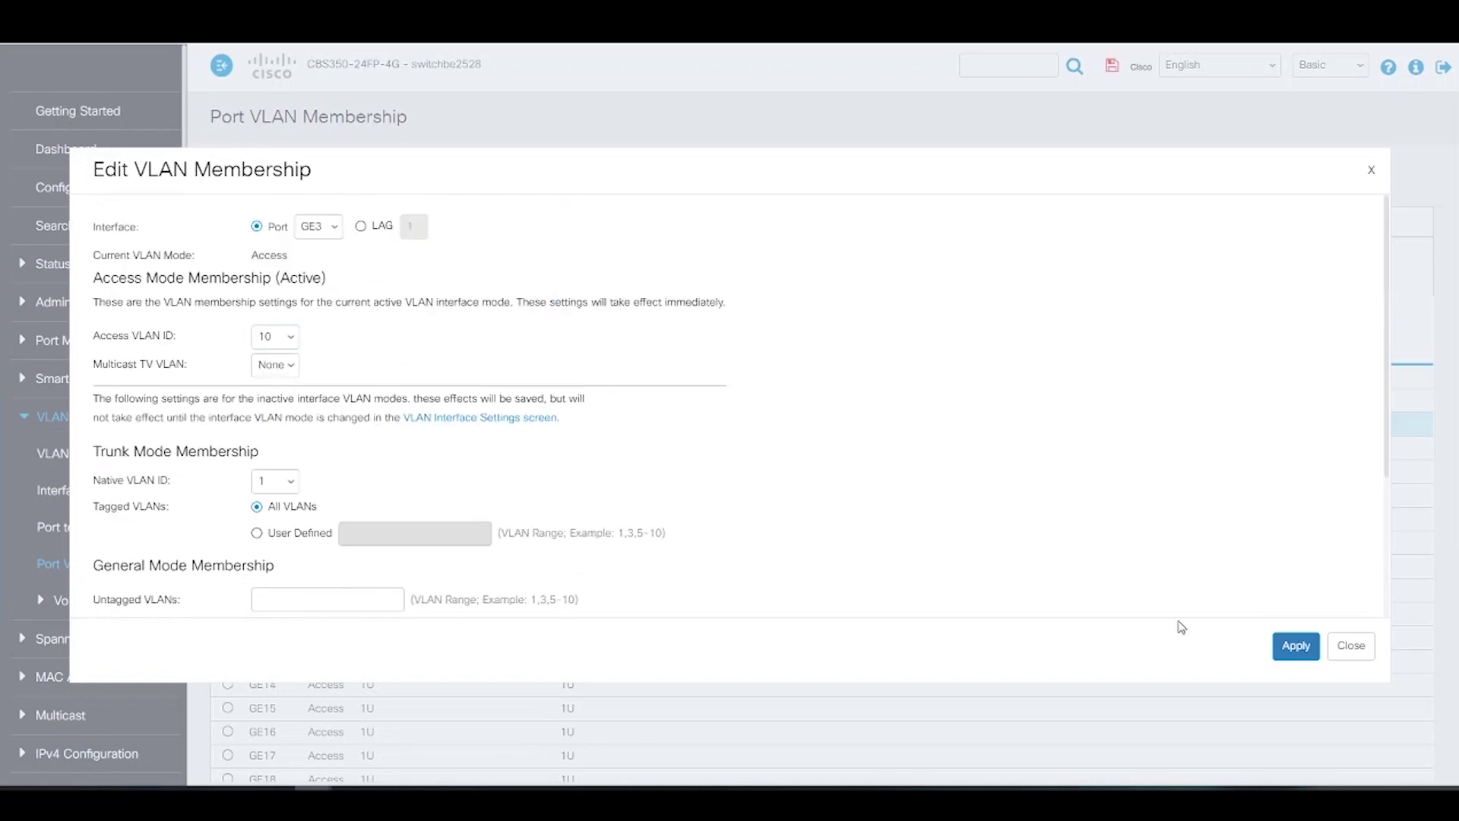
{"action": "left_click", "coordinate": [1296, 646]}
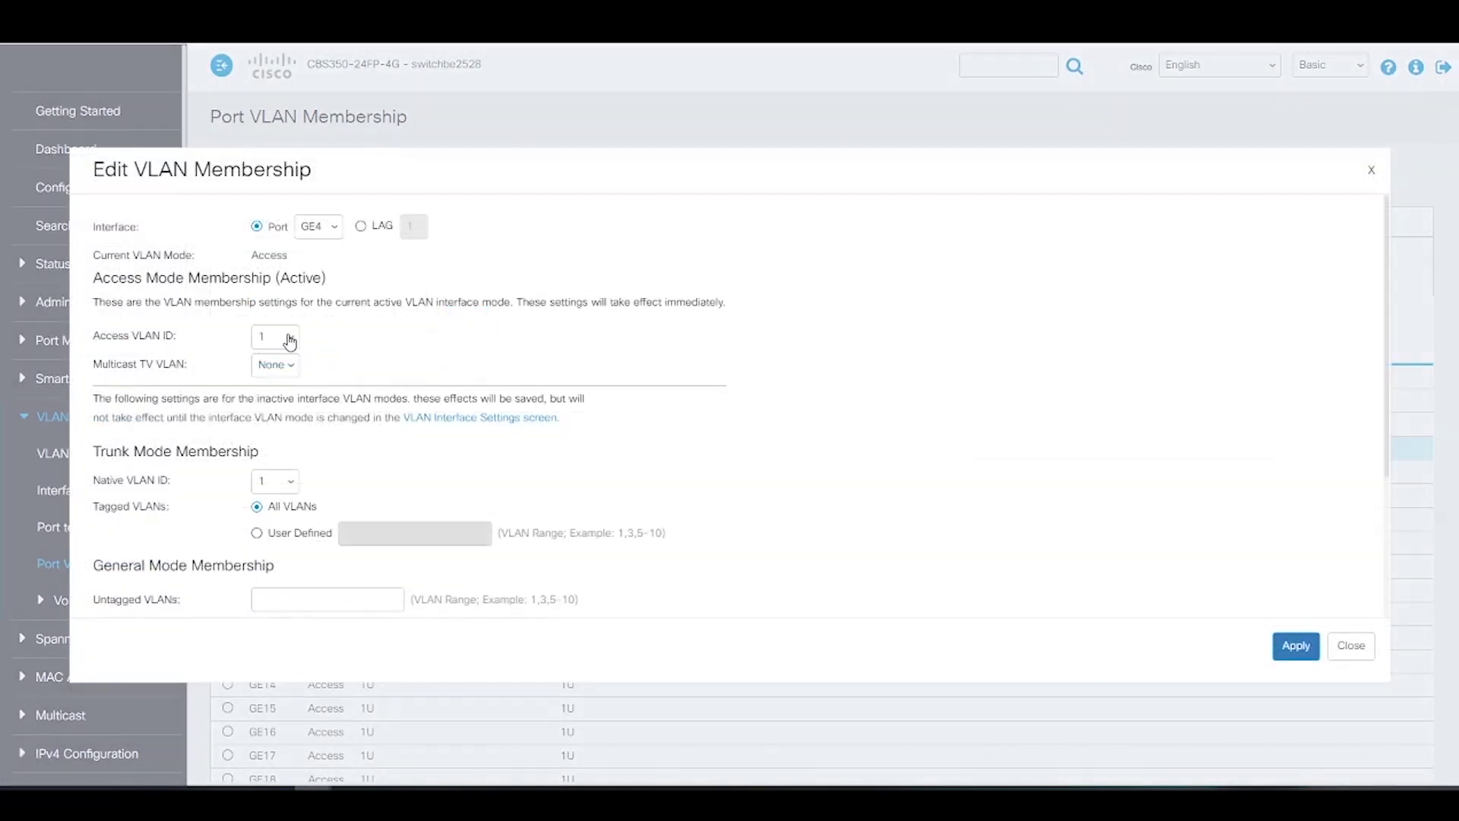
Set port GE4's access VLAN to 10.
{"action": "left_click", "coordinate": [287, 335]}
{"action": "left_click", "coordinate": [270, 388]}
{"action": "left_click", "coordinate": [1292, 649]}
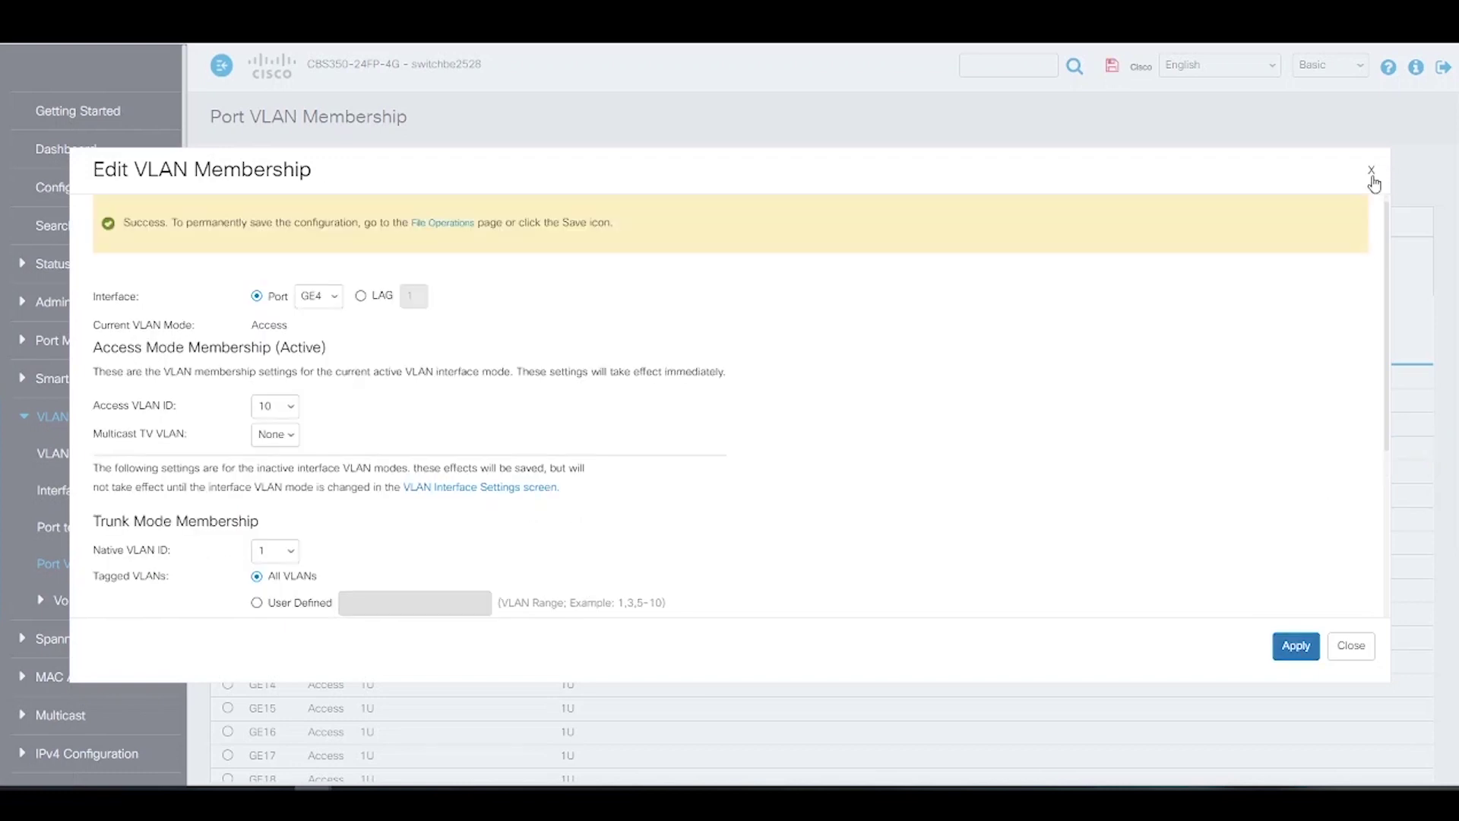
{"action": "left_click", "coordinate": [1372, 170]}
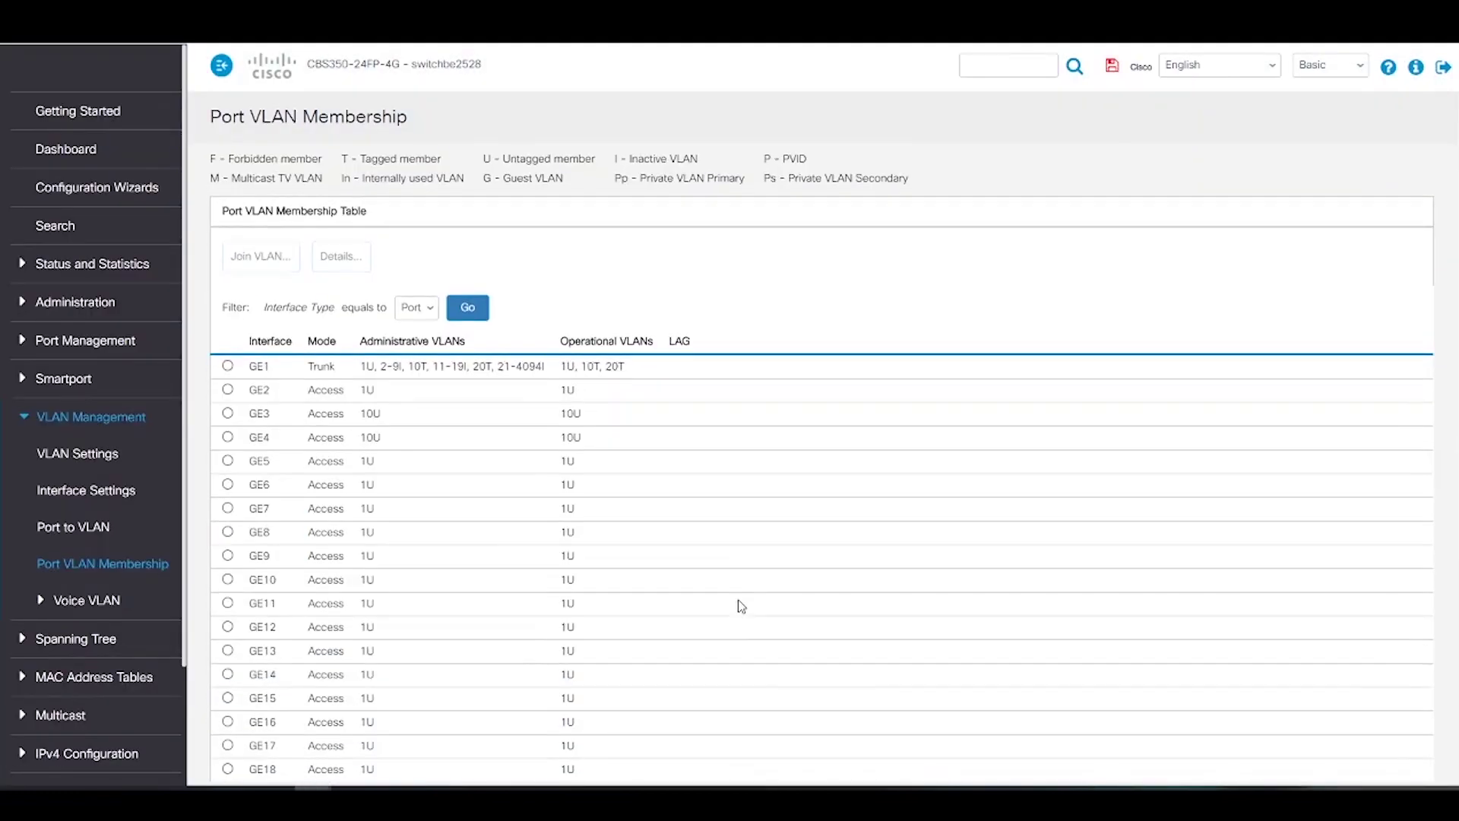
Make port GE20 an access member of VLAN 20.
{"action": "scroll", "coordinate": [733, 600], "scroll_direction": "down", "scroll_amount": 5}
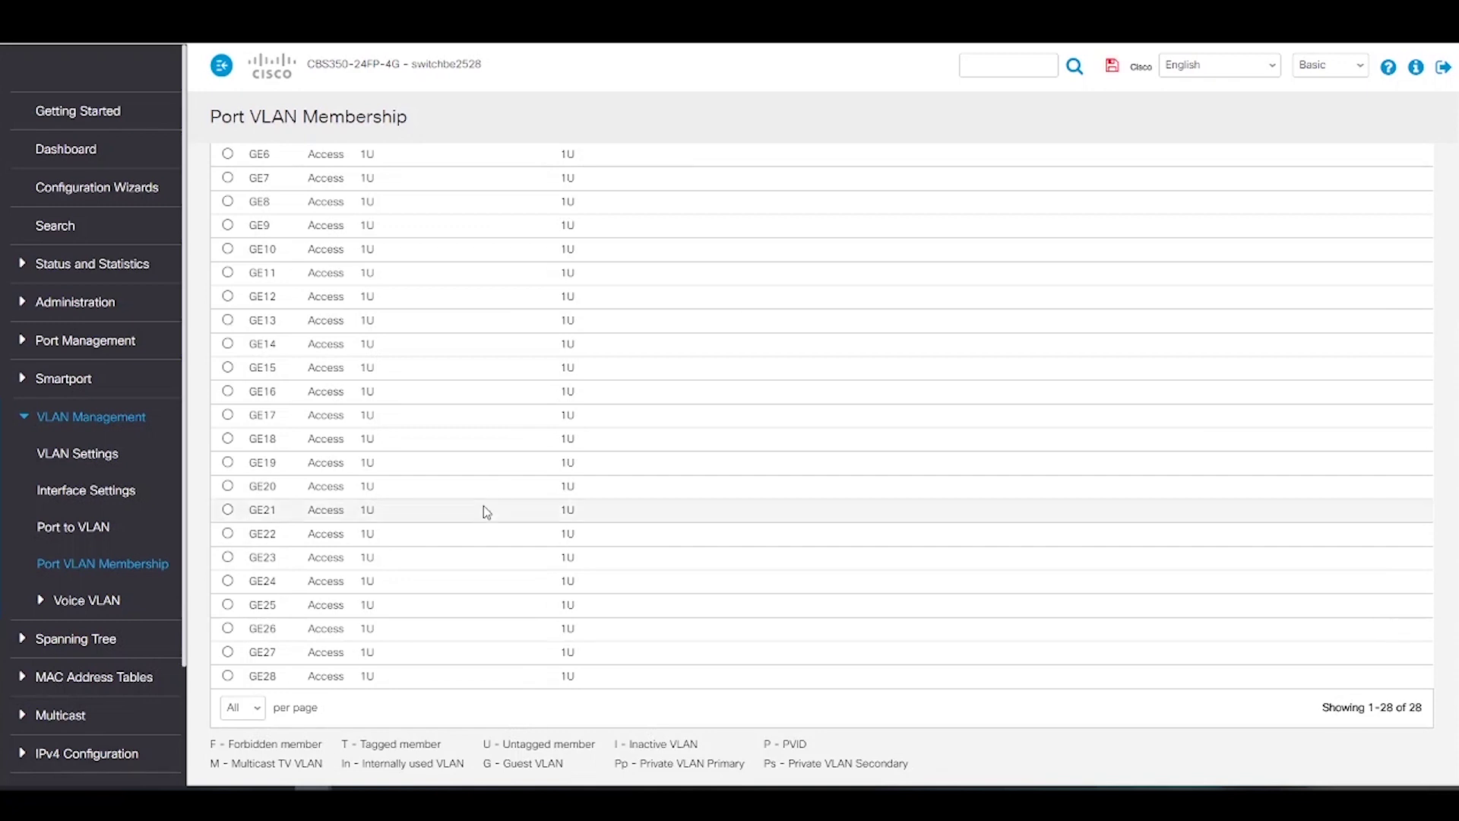
{"action": "left_click", "coordinate": [227, 487]}
{"action": "scroll", "coordinate": [227, 492], "scroll_direction": "up", "scroll_amount": 5}
{"action": "left_click", "coordinate": [254, 267]}
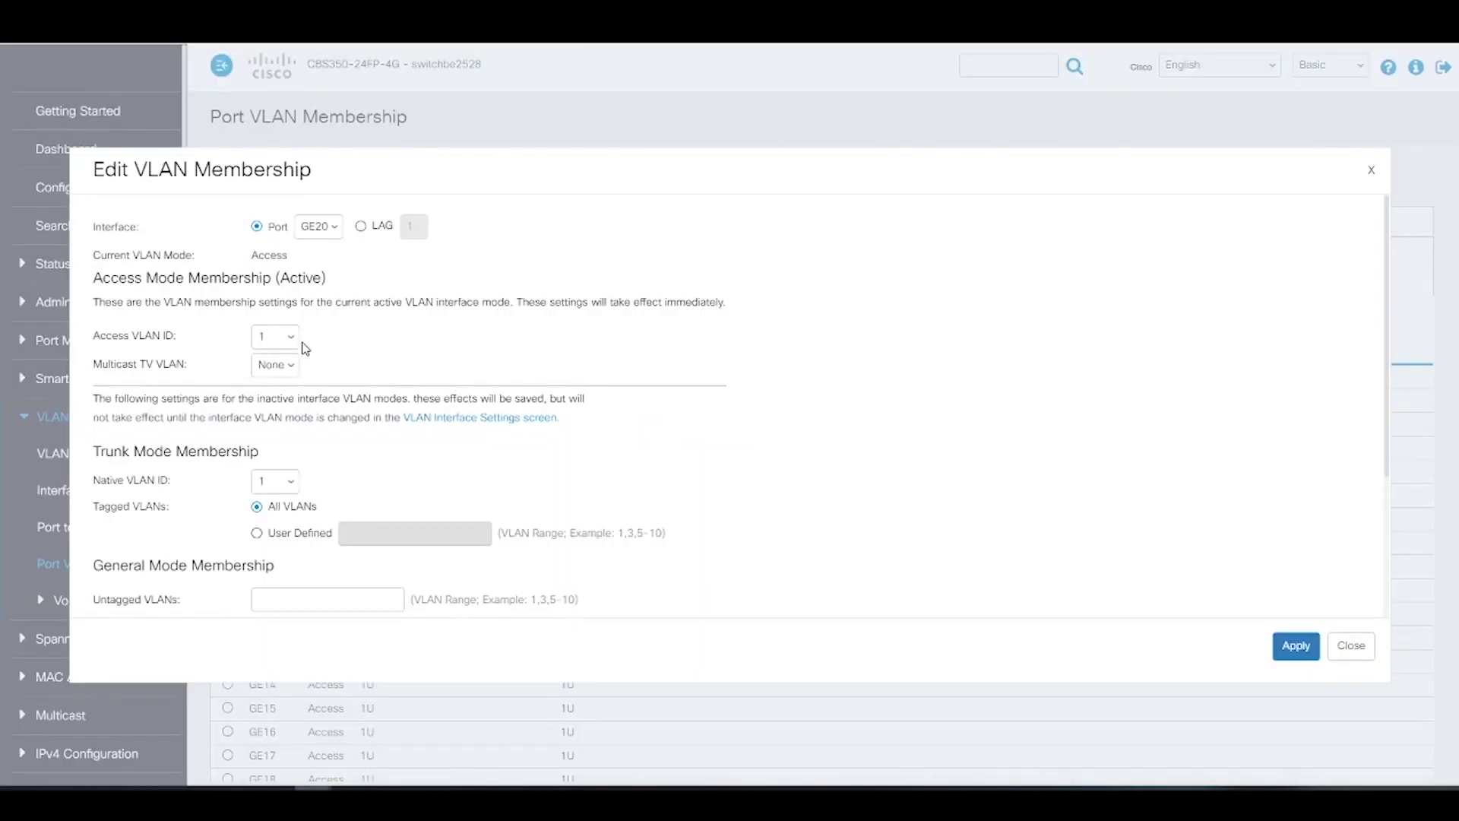
{"action": "left_click", "coordinate": [275, 336]}
{"action": "left_click", "coordinate": [273, 395]}
{"action": "scroll", "coordinate": [730, 424], "scroll_direction": "down", "scroll_amount": 3}
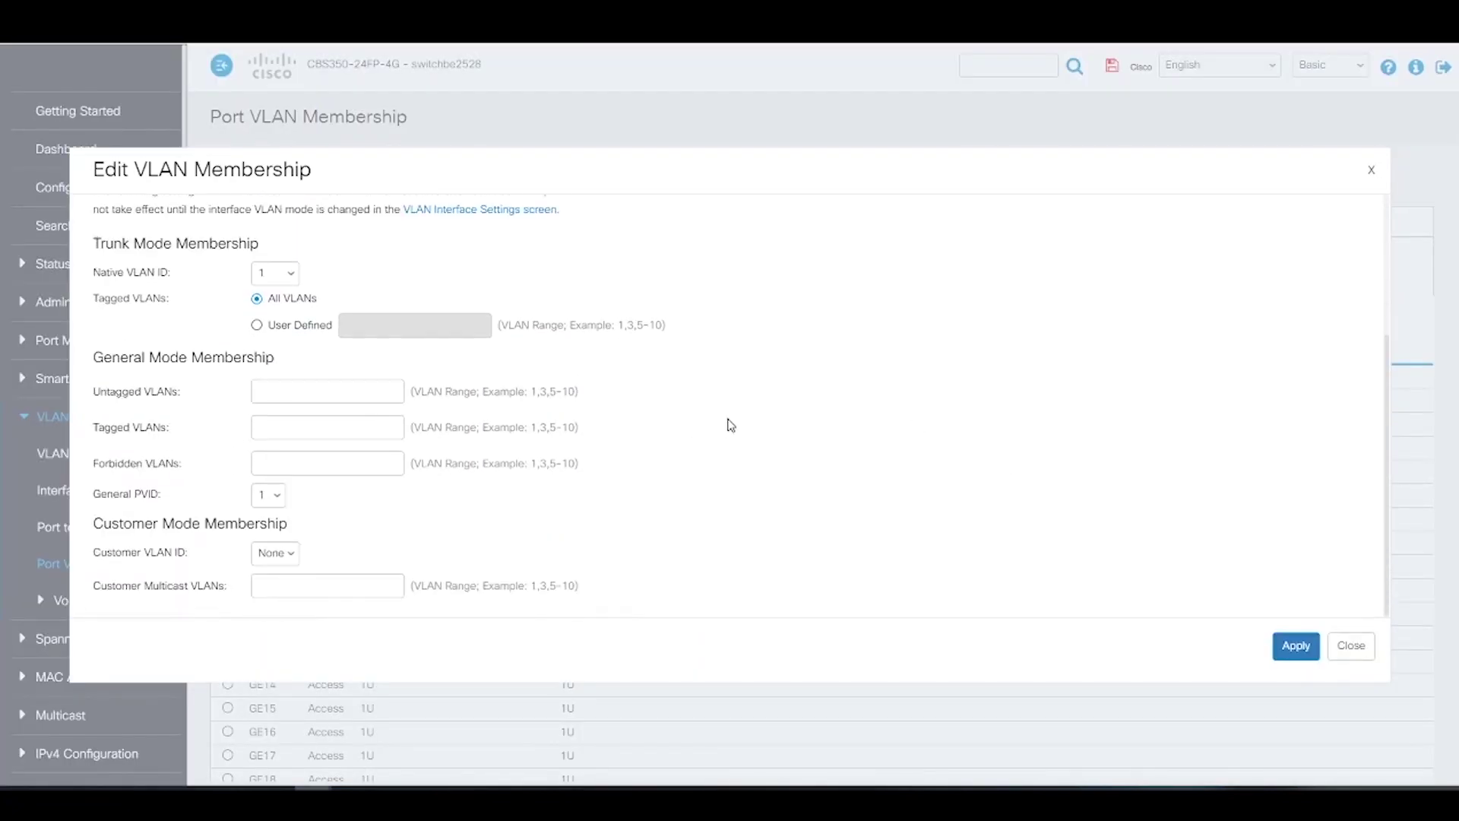
{"action": "left_click", "coordinate": [1294, 643]}
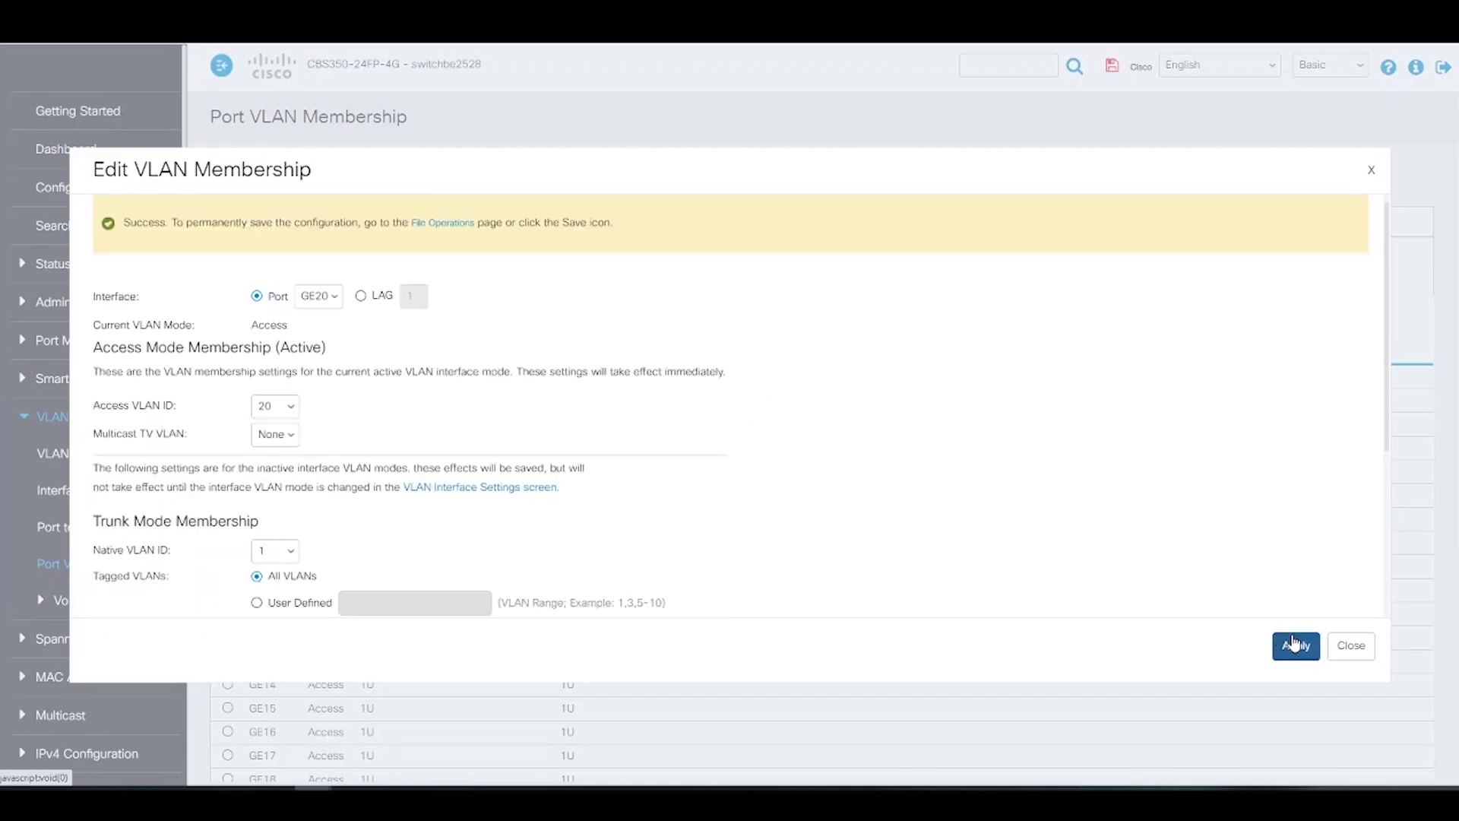
{"action": "left_click", "coordinate": [1372, 170]}
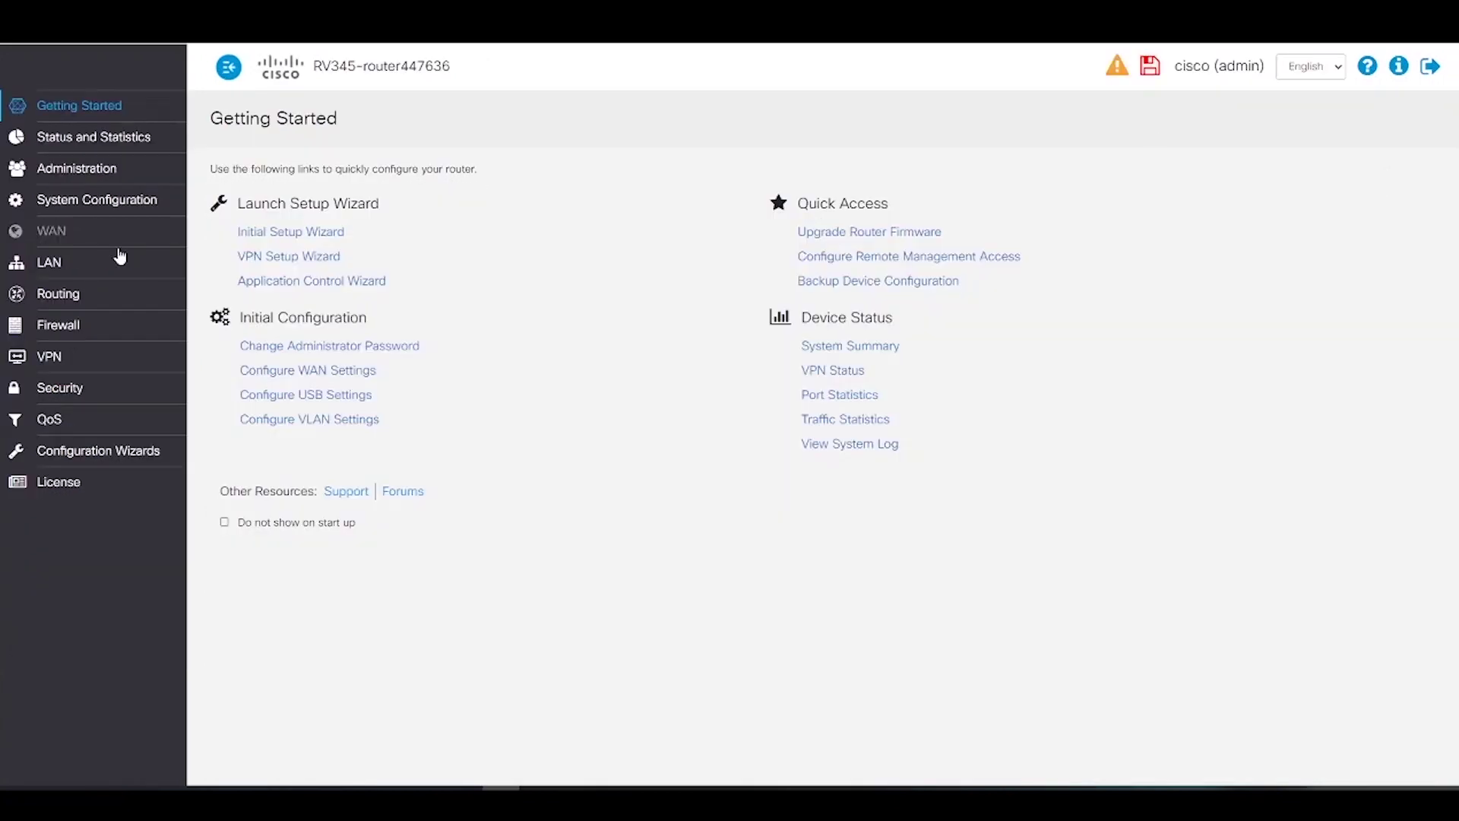
Add router VLAN 10 with device management, IPv4 10.15.10.1 and a DHCP server.
{"action": "left_click", "coordinate": [50, 263]}
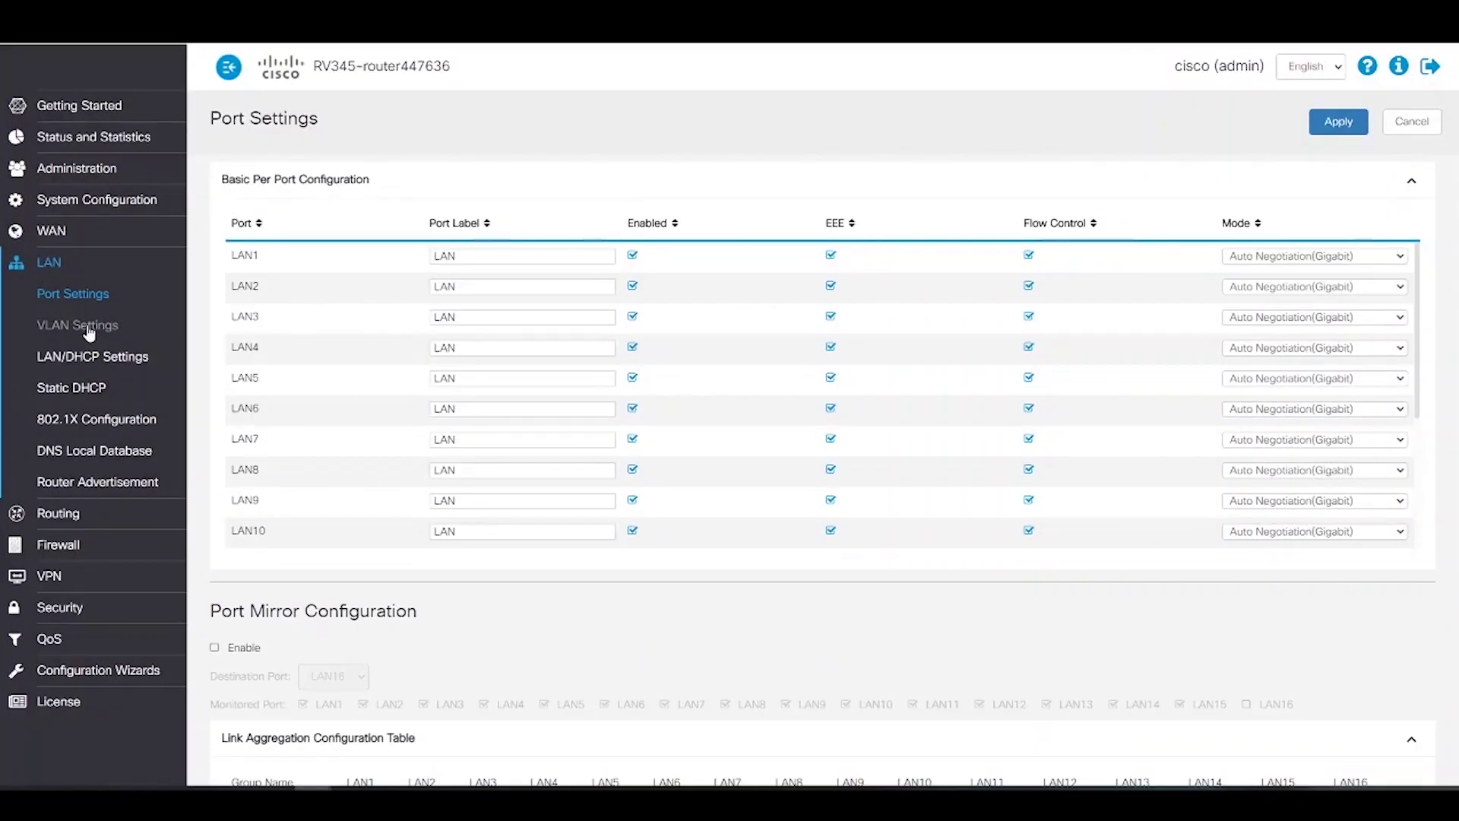
{"action": "left_click", "coordinate": [89, 332]}
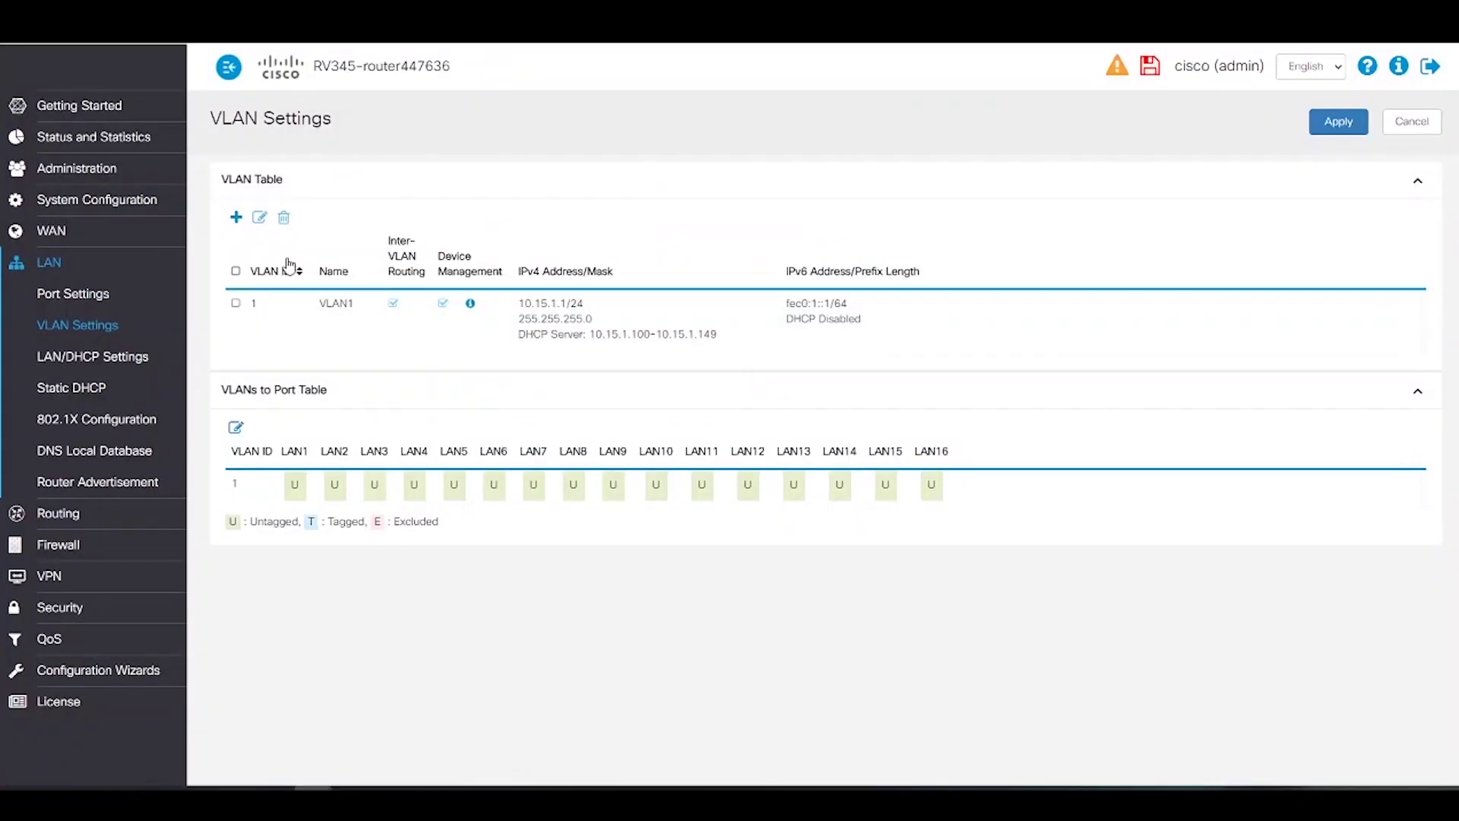
{"action": "left_click", "coordinate": [237, 220]}
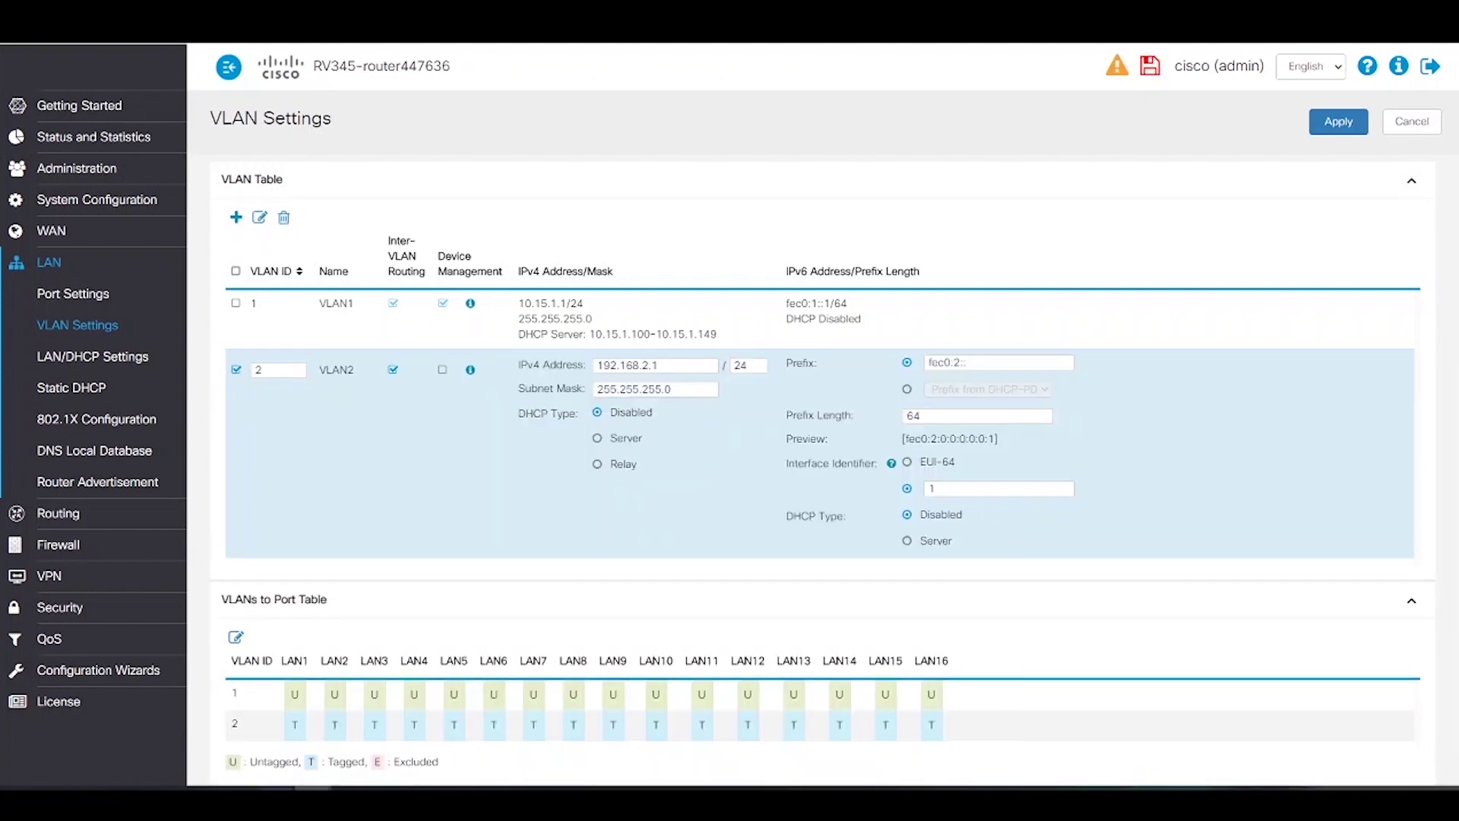
{"action": "left_click", "coordinate": [286, 370]}
{"action": "key", "text": "BackSpace"}
{"action": "type", "text": "10"}
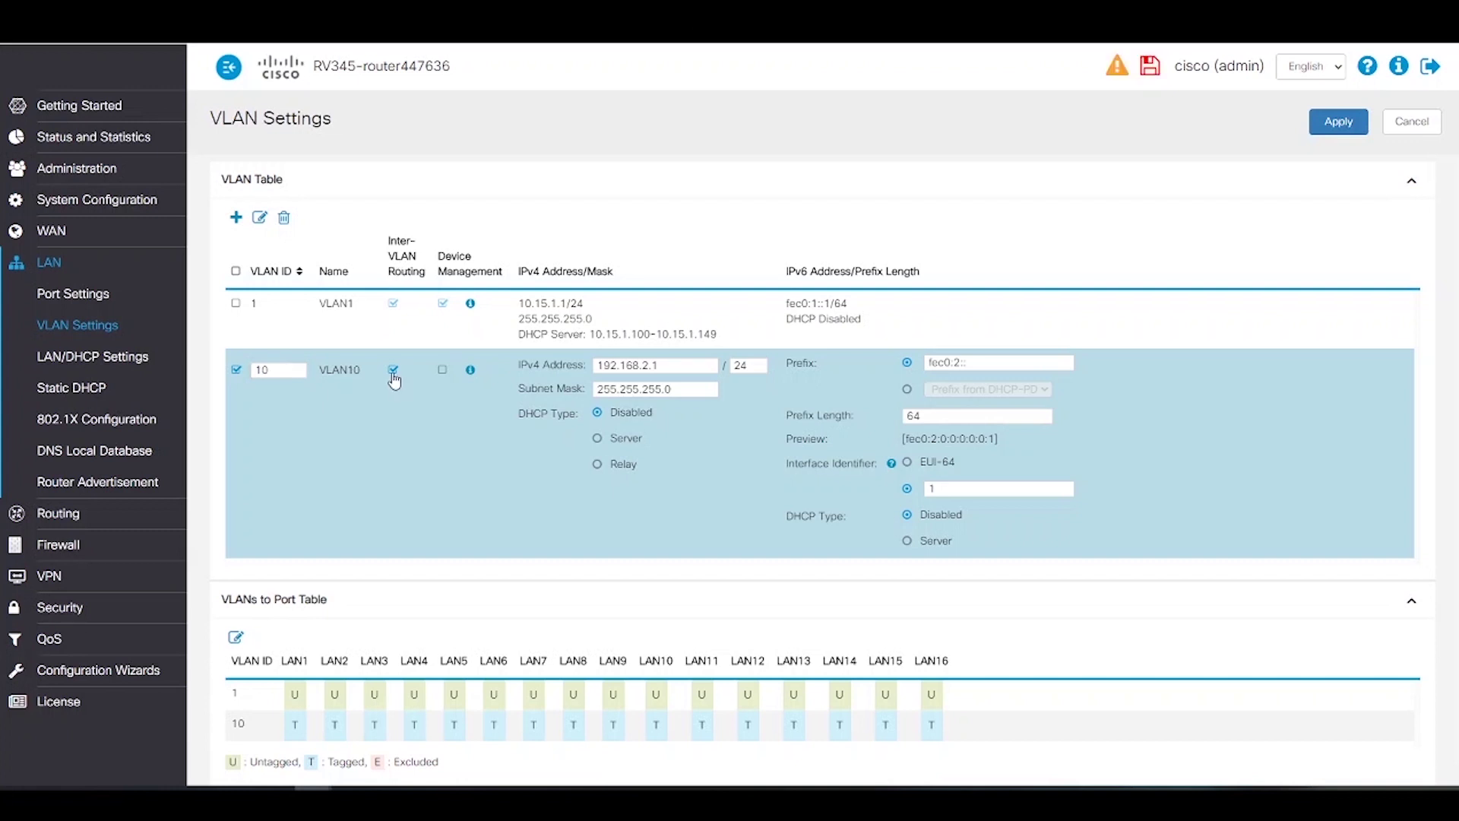
{"action": "left_click", "coordinate": [444, 371]}
{"action": "triple_click", "coordinate": [661, 366]}
{"action": "type", "text": "10.15."}
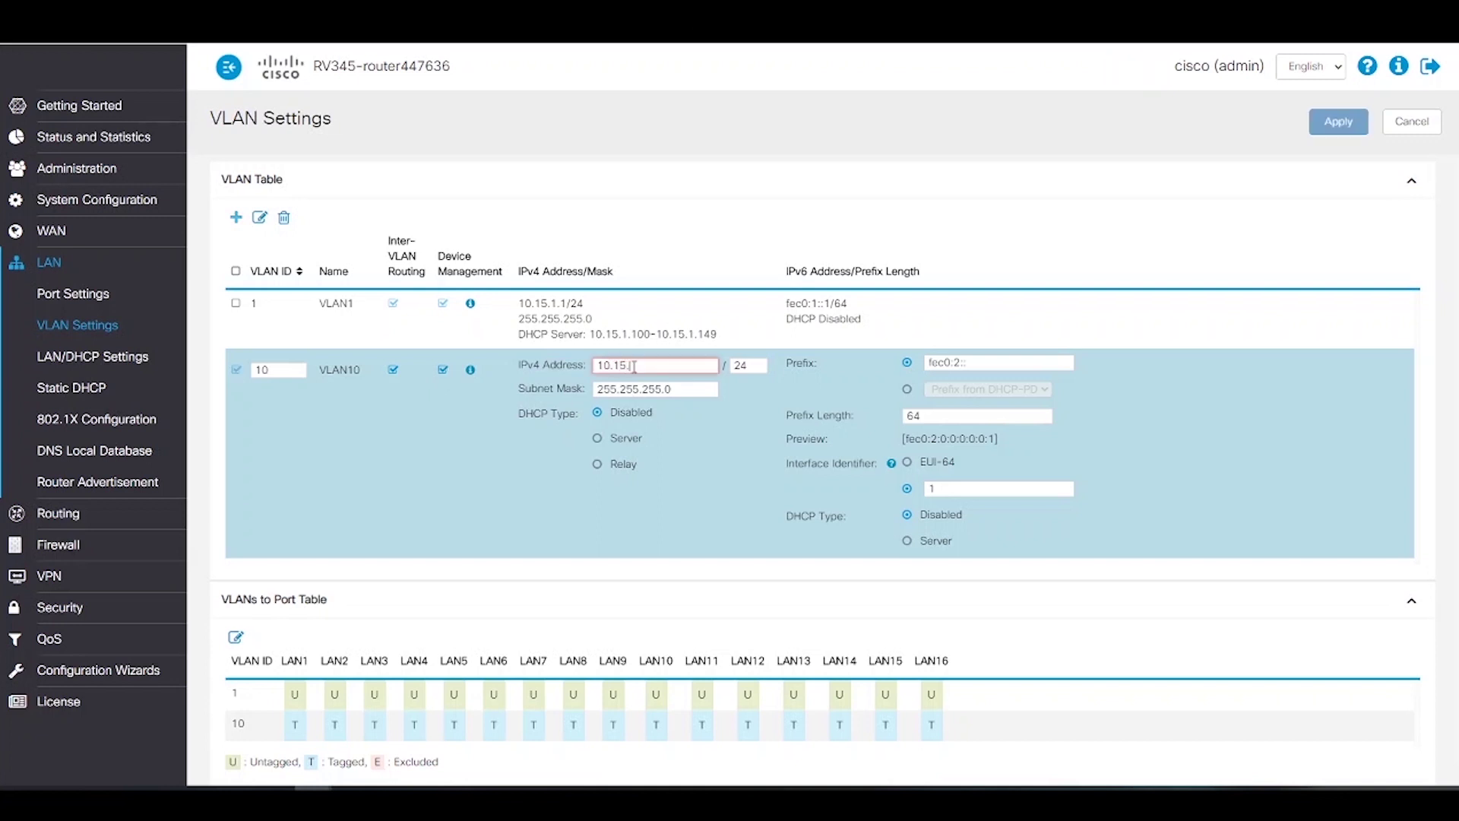
{"action": "type", "text": "10.1"}
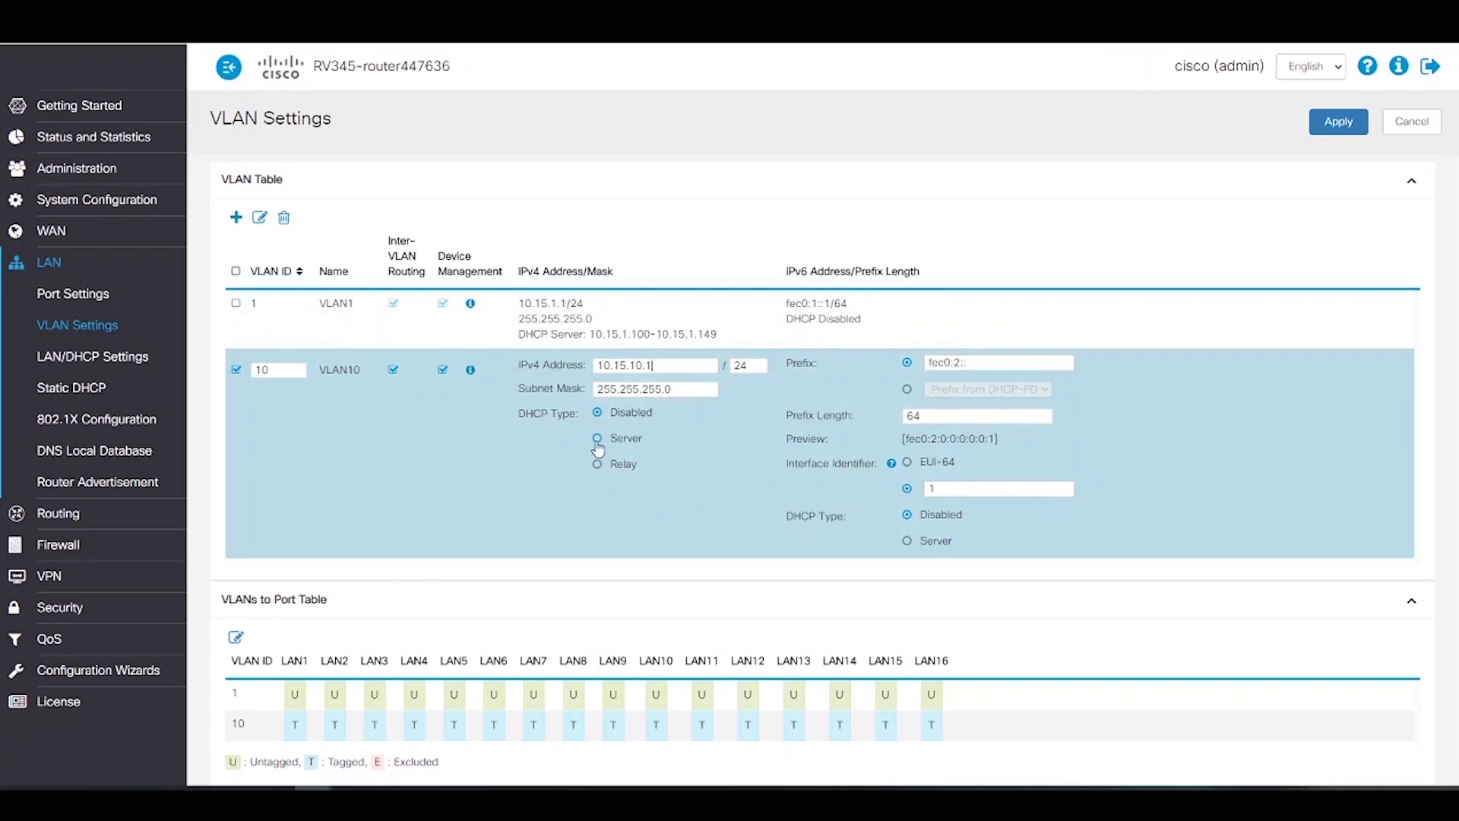
{"action": "left_click", "coordinate": [598, 439]}
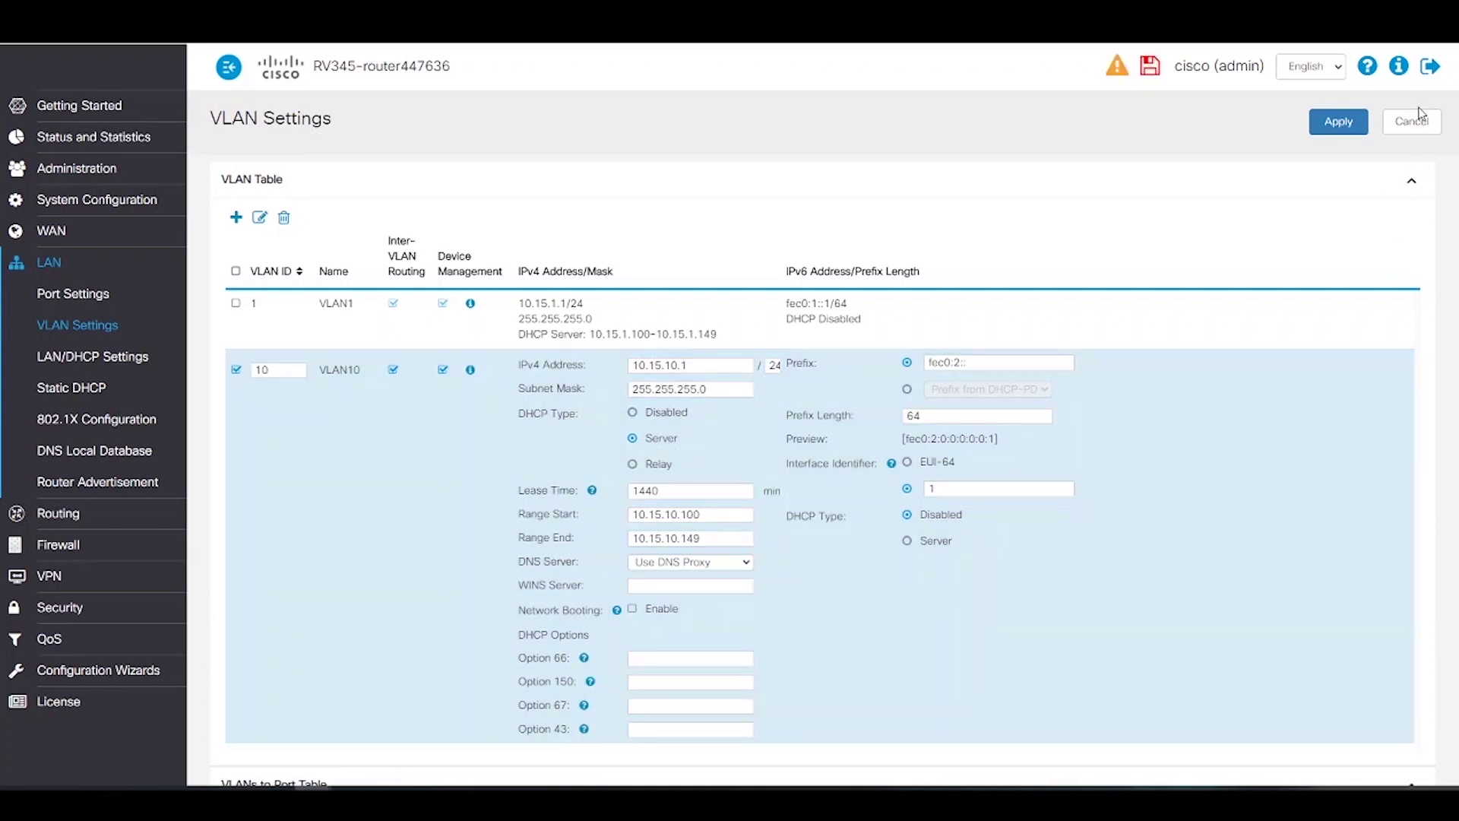
{"action": "left_click", "coordinate": [1338, 125]}
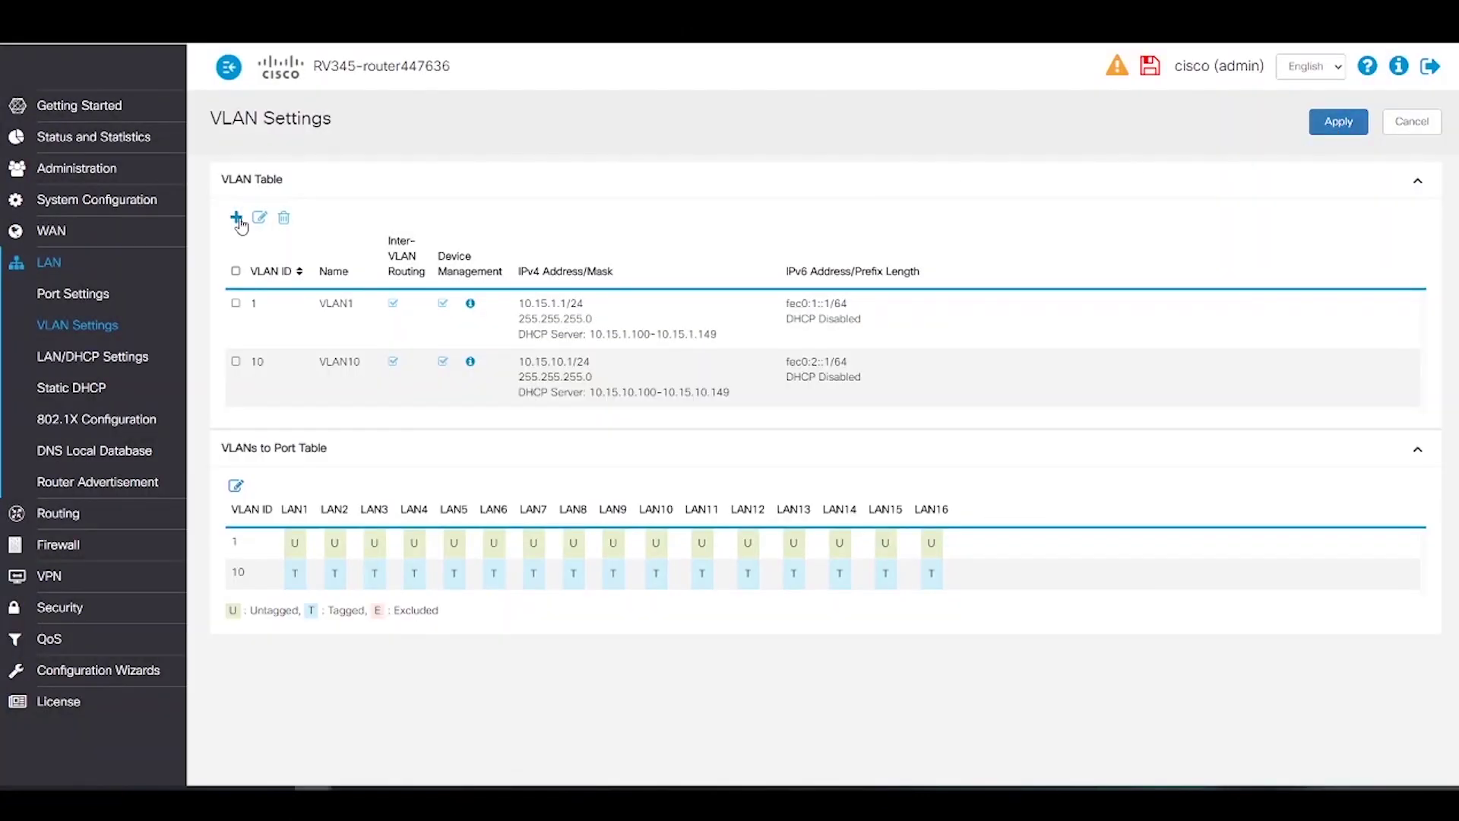
Start a router VLAN 20 entry with device management and IPv4 10.15.20.1.
{"action": "left_click", "coordinate": [236, 218]}
{"action": "type", "text": "0"}
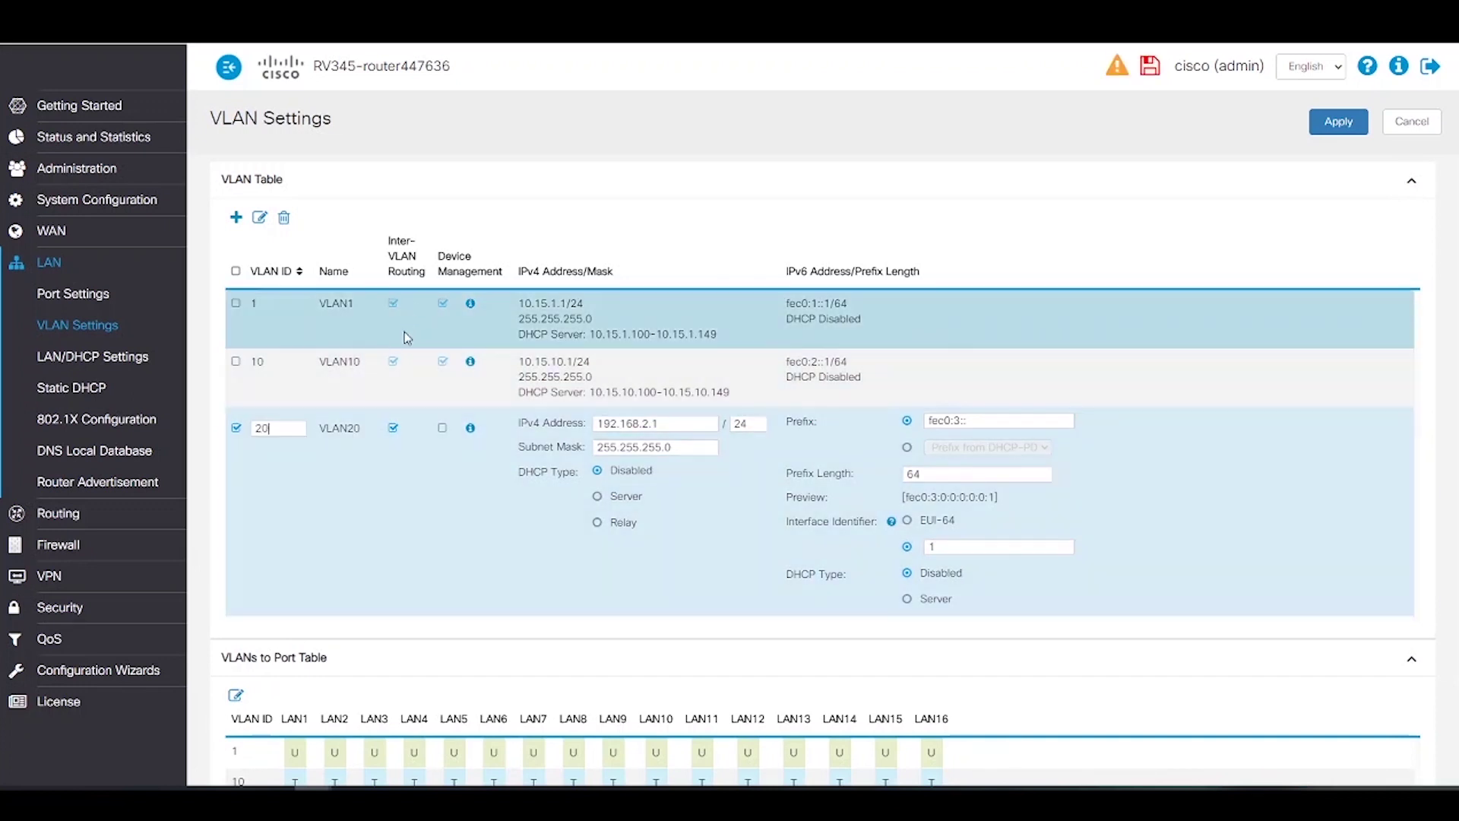
{"action": "left_click", "coordinate": [442, 428]}
{"action": "type", "text": "10"}
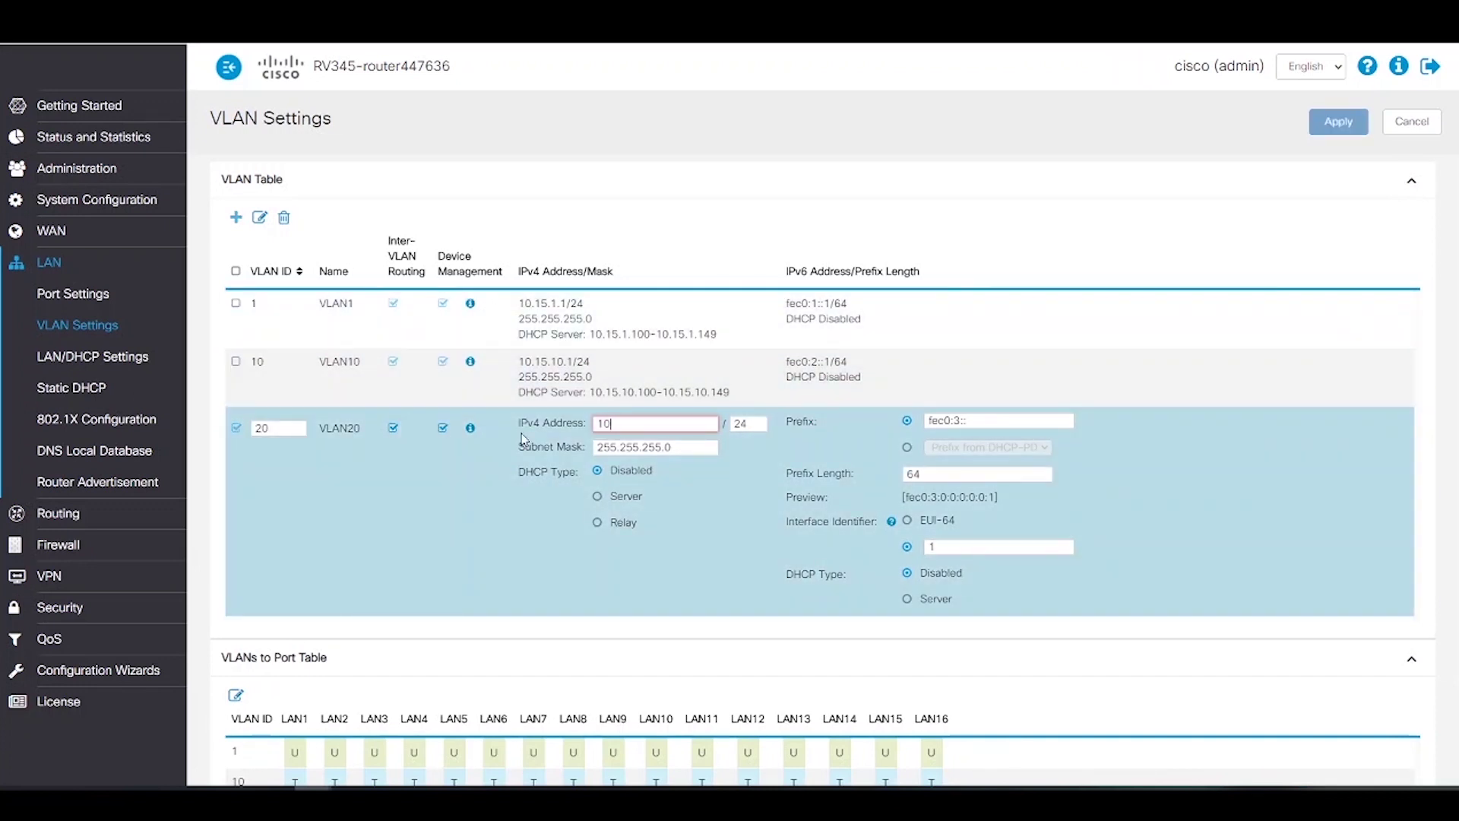
{"action": "type", "text": ".15.20.1"}
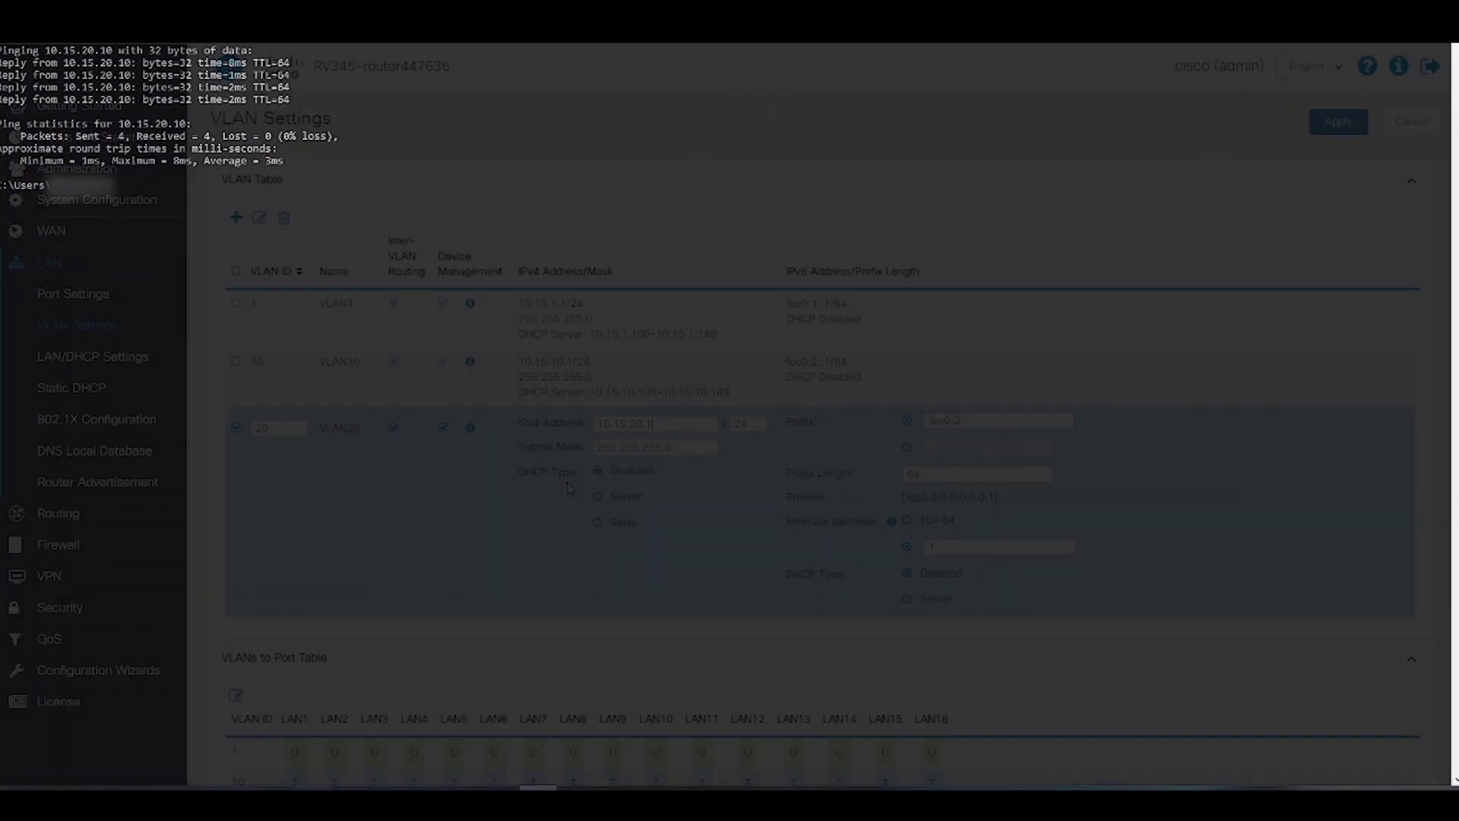